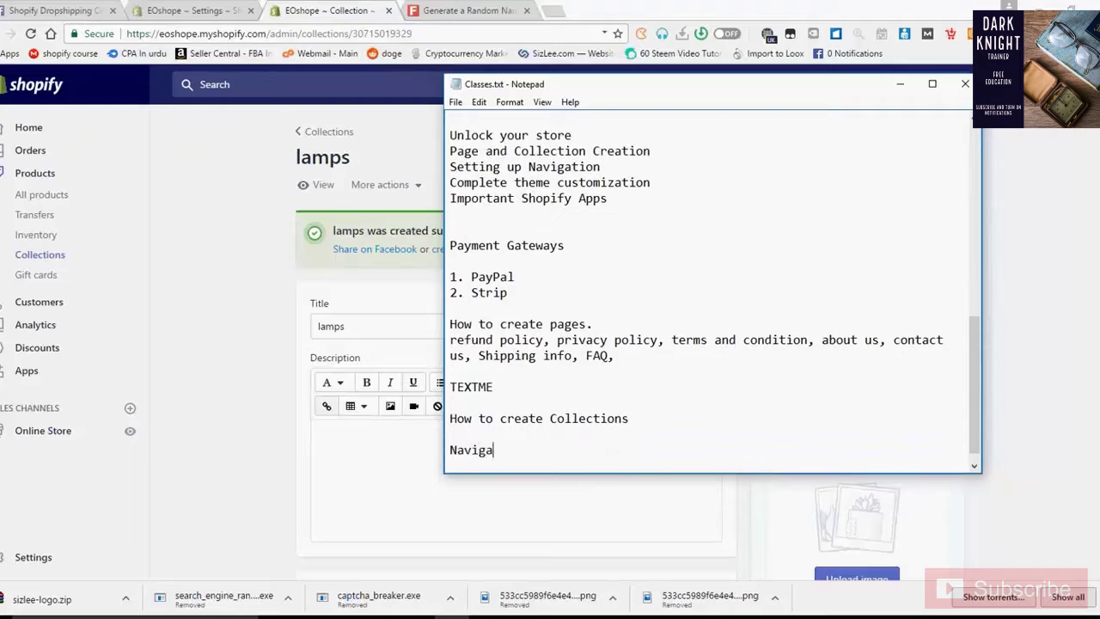
Open the online store's Navigation settings, load the storefront in a separate tab, and return to the menus.
click(250, 459)
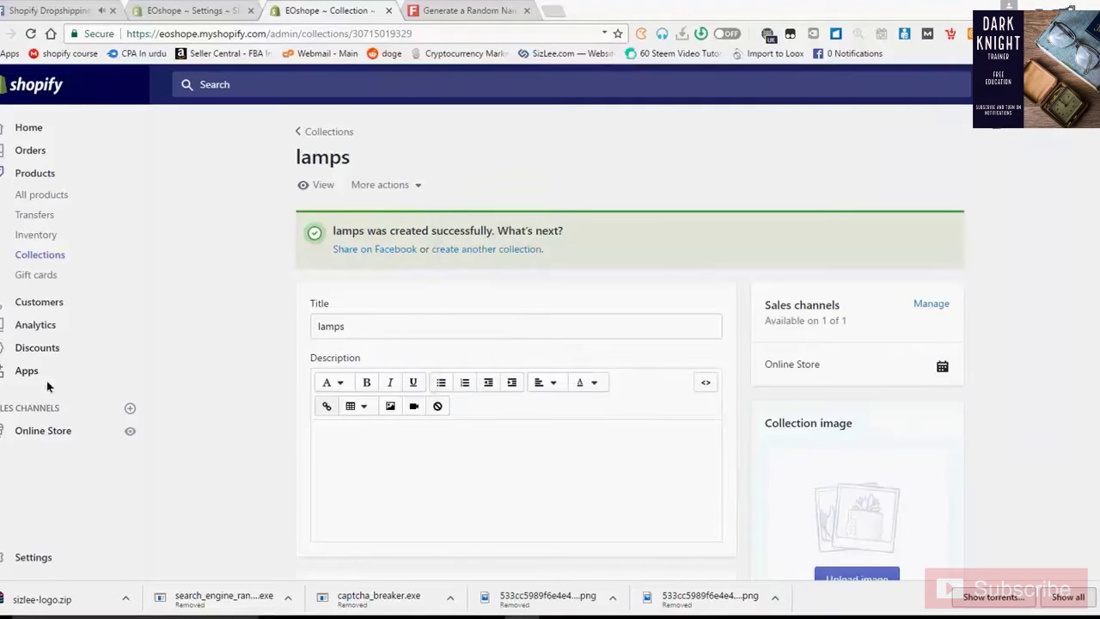
click(86, 430)
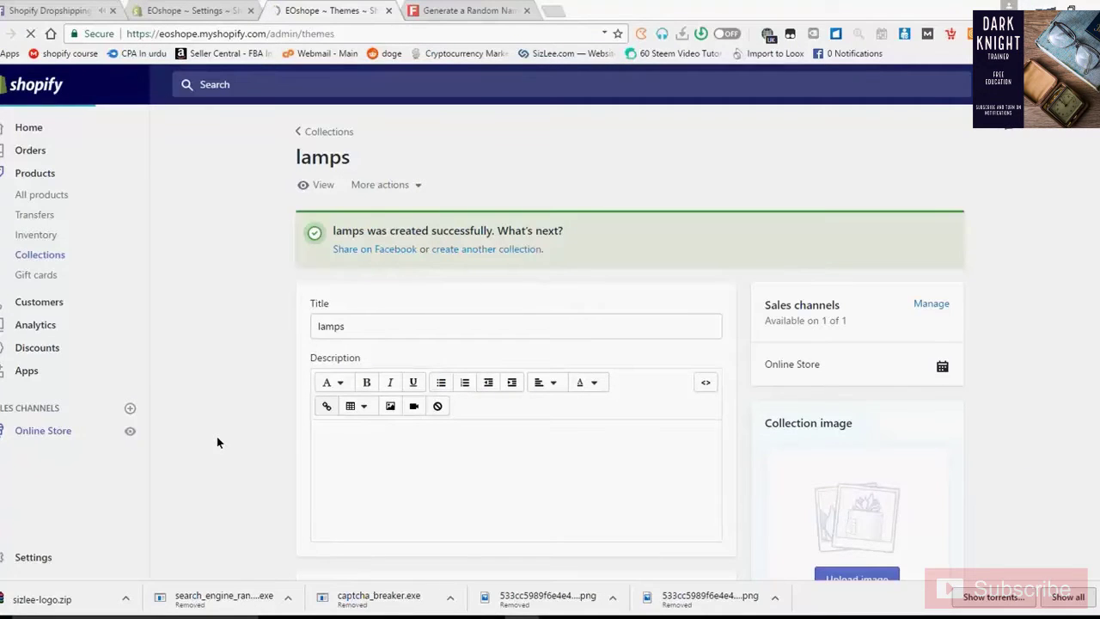
scroll(219, 446, down, 3)
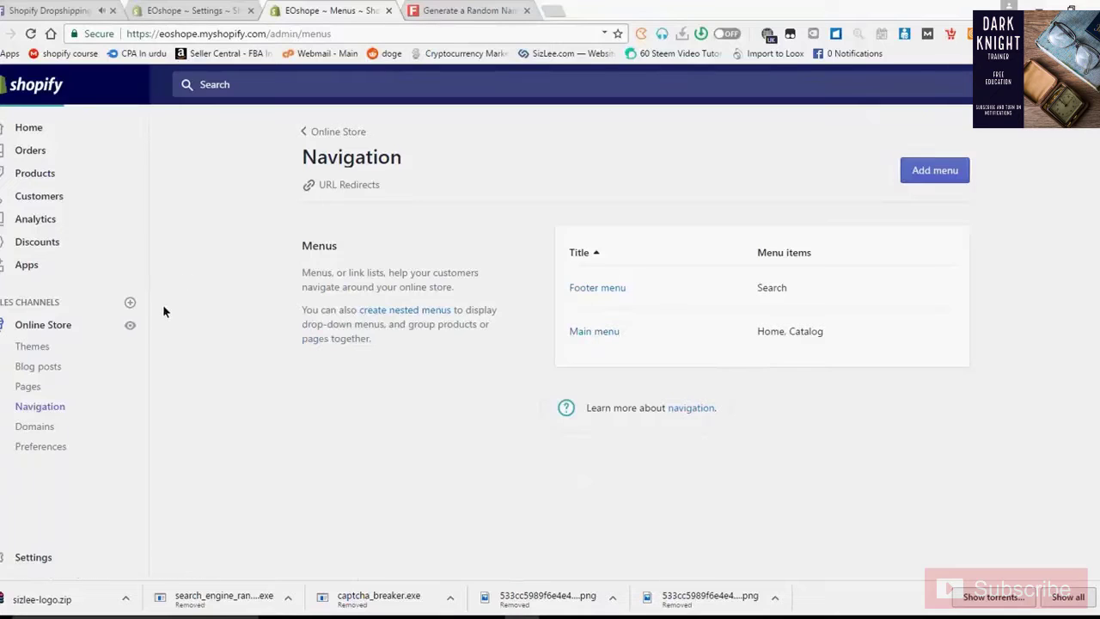
click(127, 328)
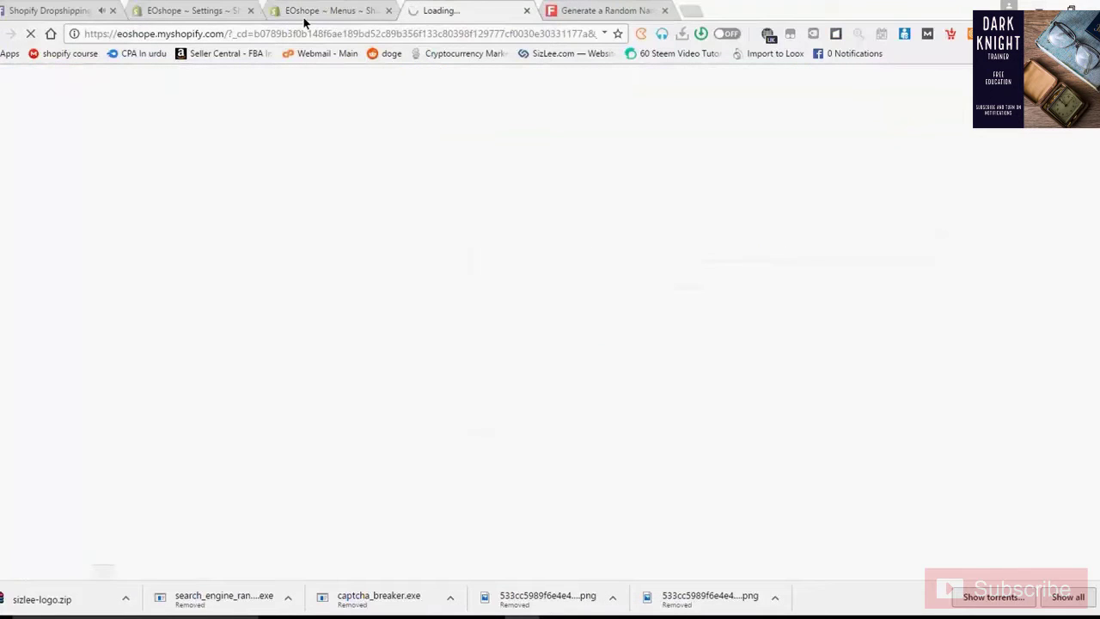
click(302, 12)
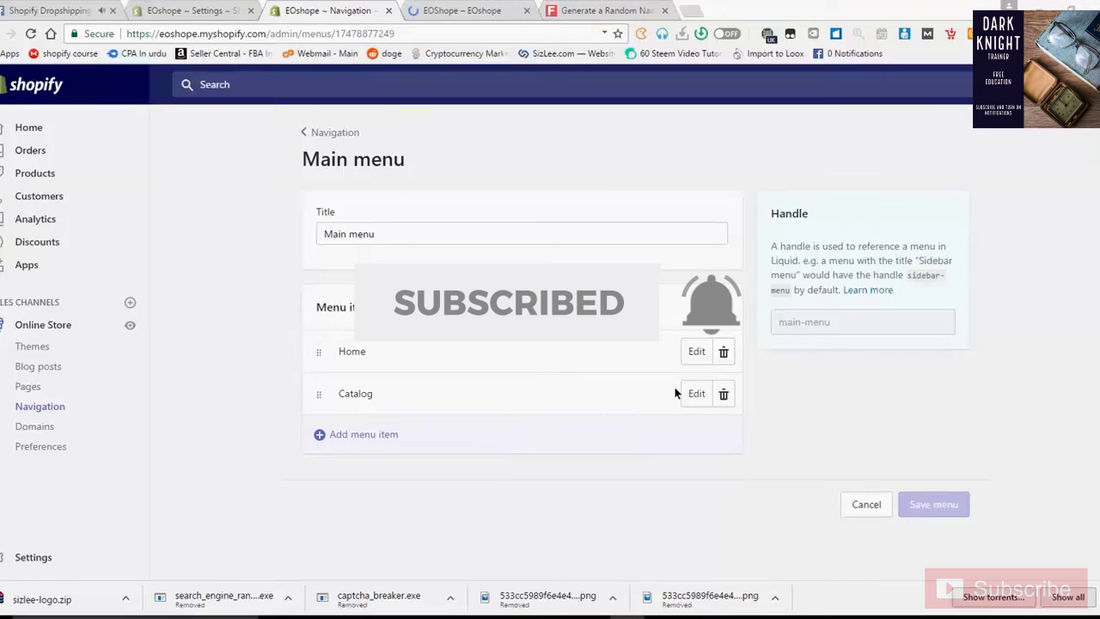
Remove the Catalog item from the Main menu and add an item linked to the Electronics collection.
click(723, 394)
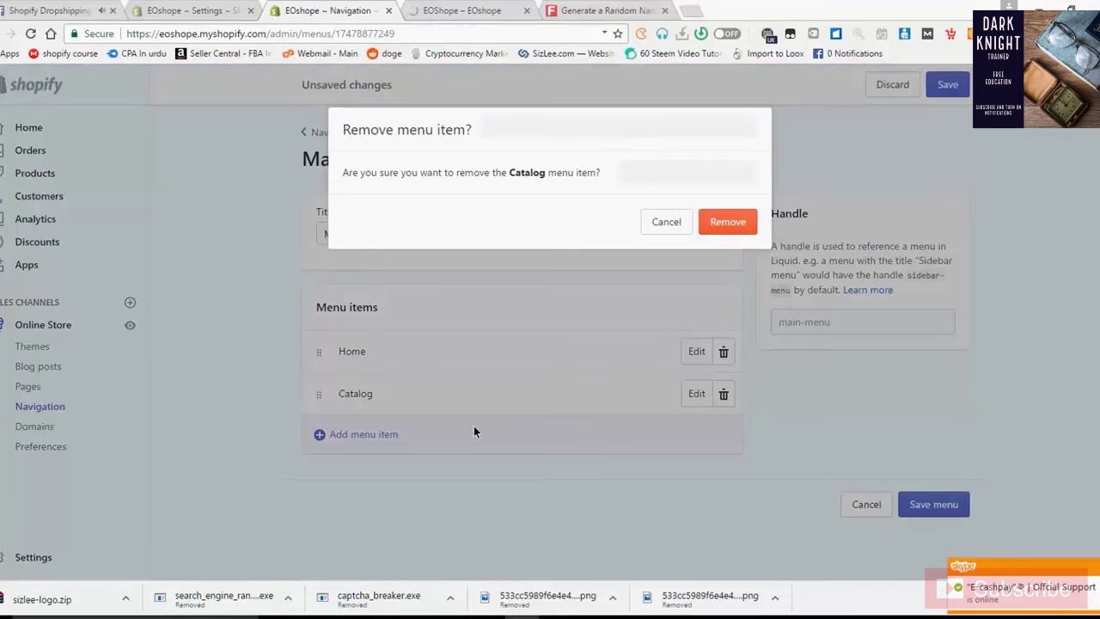
key(Return)
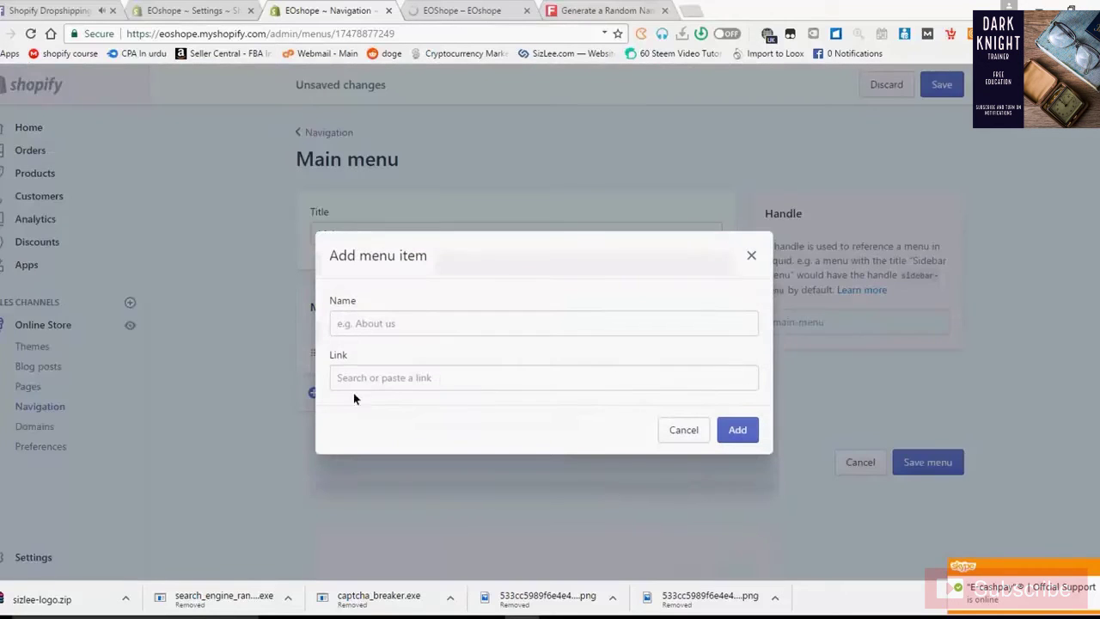
click(439, 377)
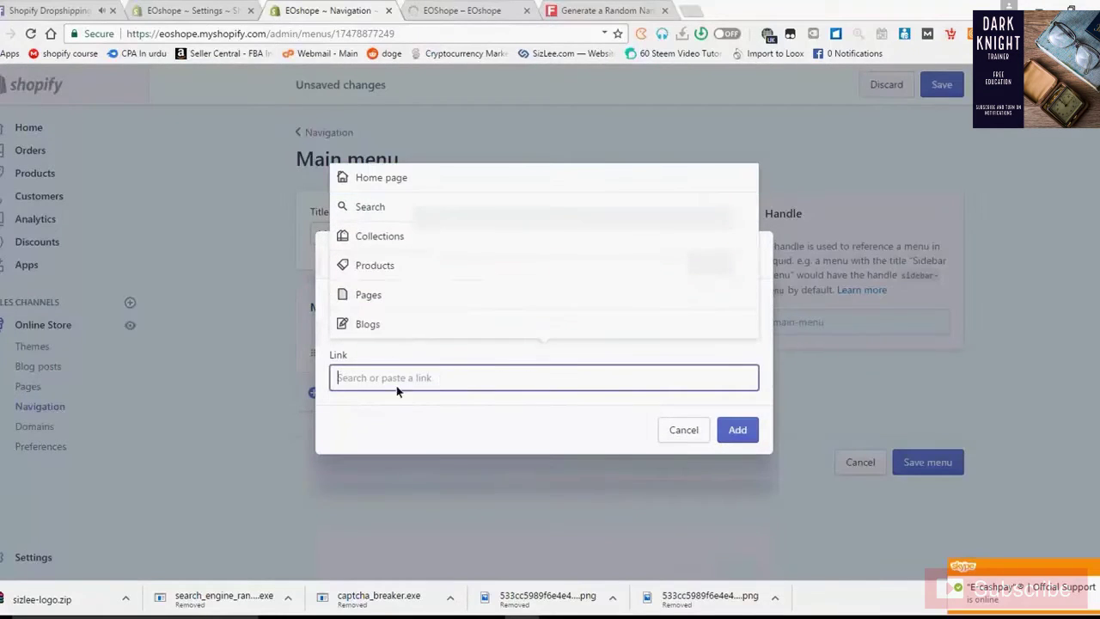
click(438, 240)
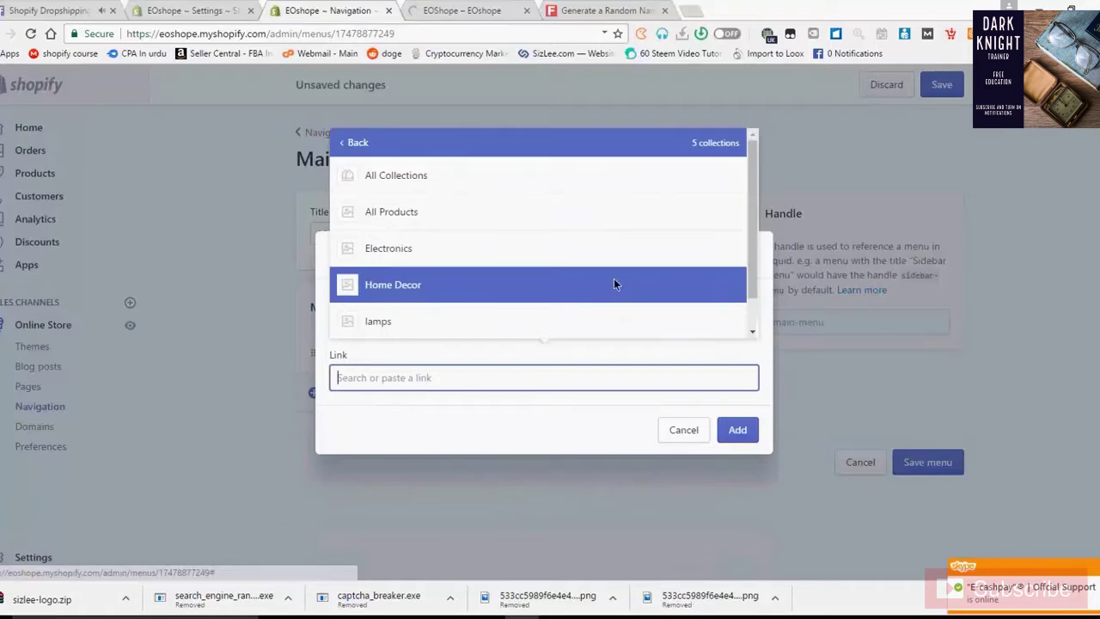
click(444, 247)
click(743, 459)
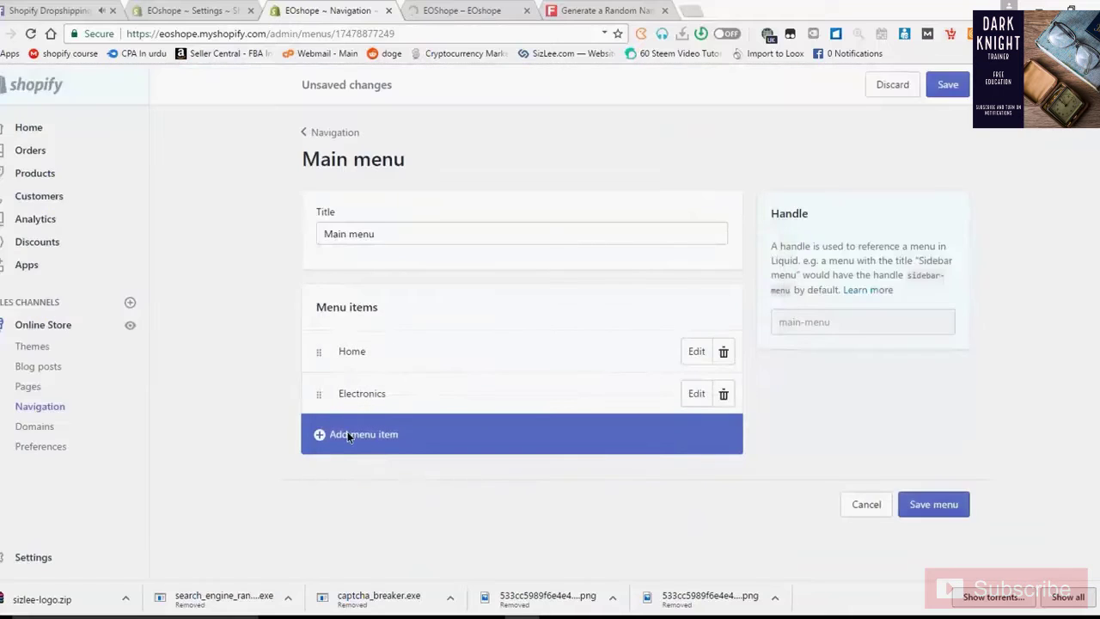
Add a Main menu item linked to the Phone Accessories collection.
click(347, 431)
click(541, 385)
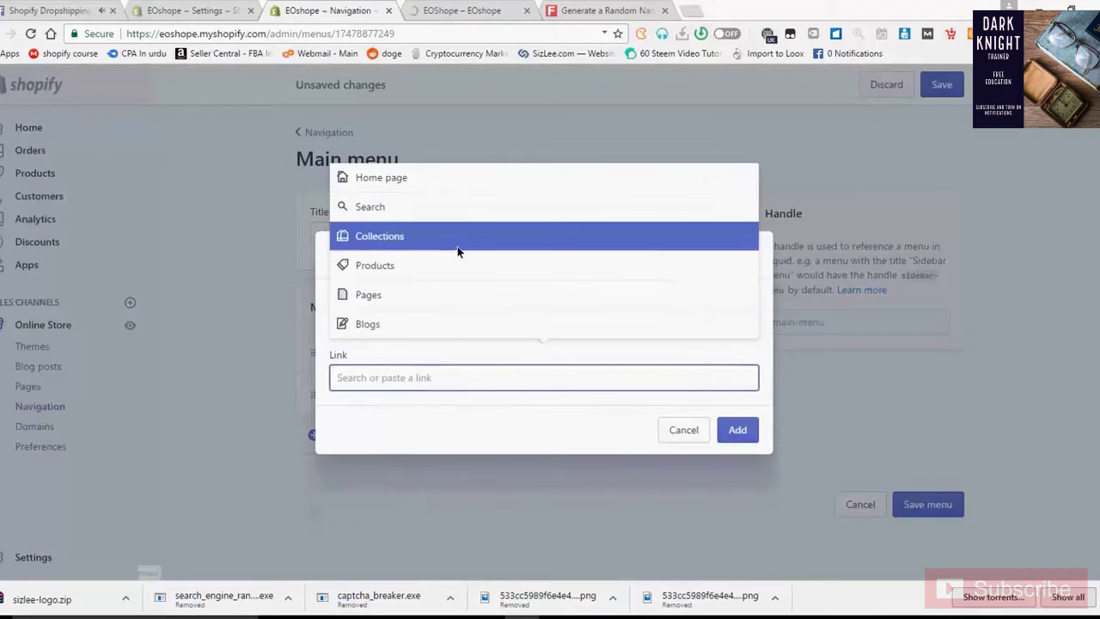
click(403, 236)
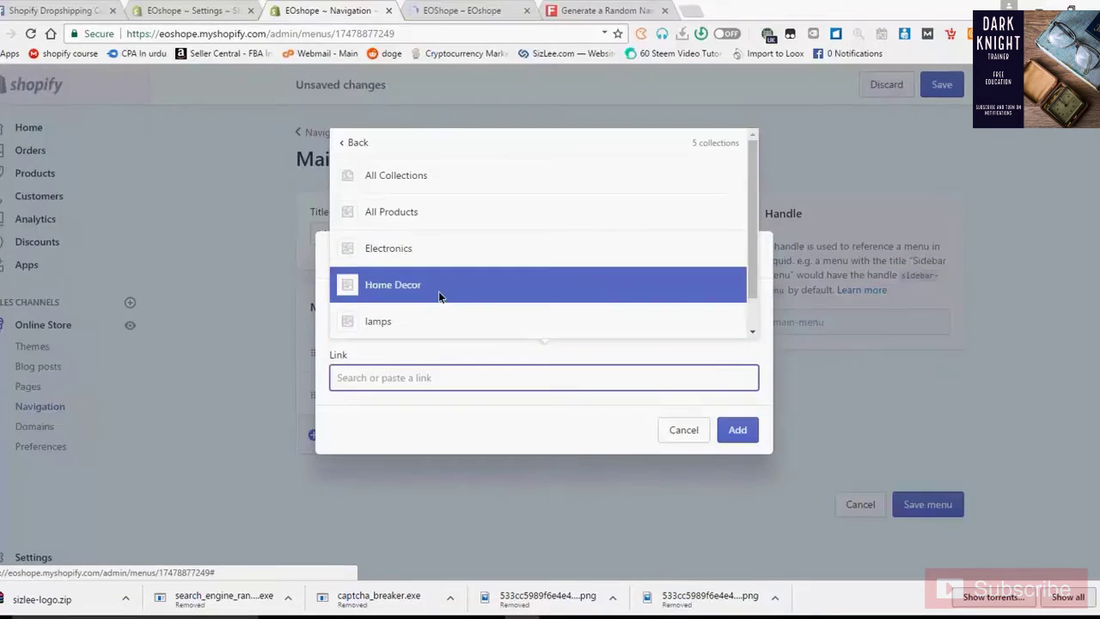
scroll(438, 310, down, 1)
click(437, 323)
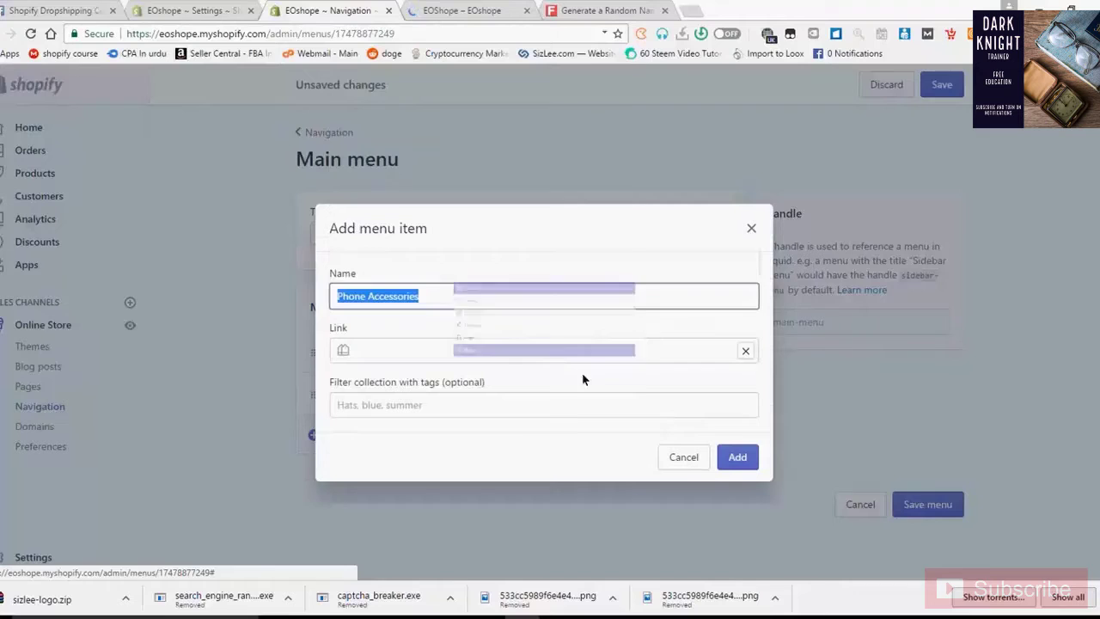
click(726, 458)
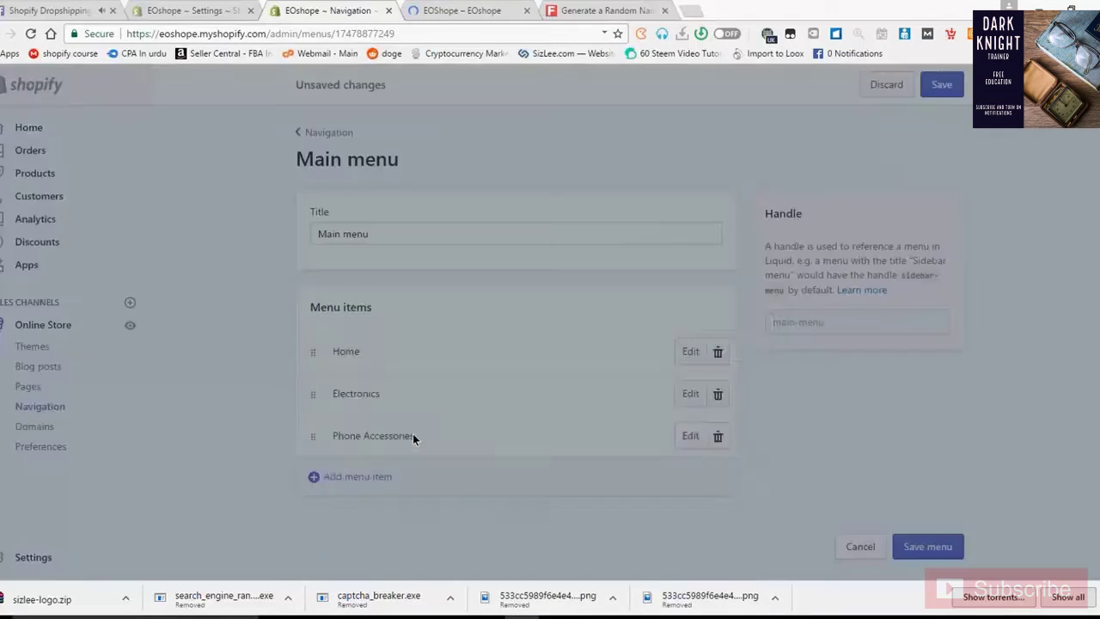
Add a Main menu item linked to the Home Decor collection.
click(358, 476)
click(451, 377)
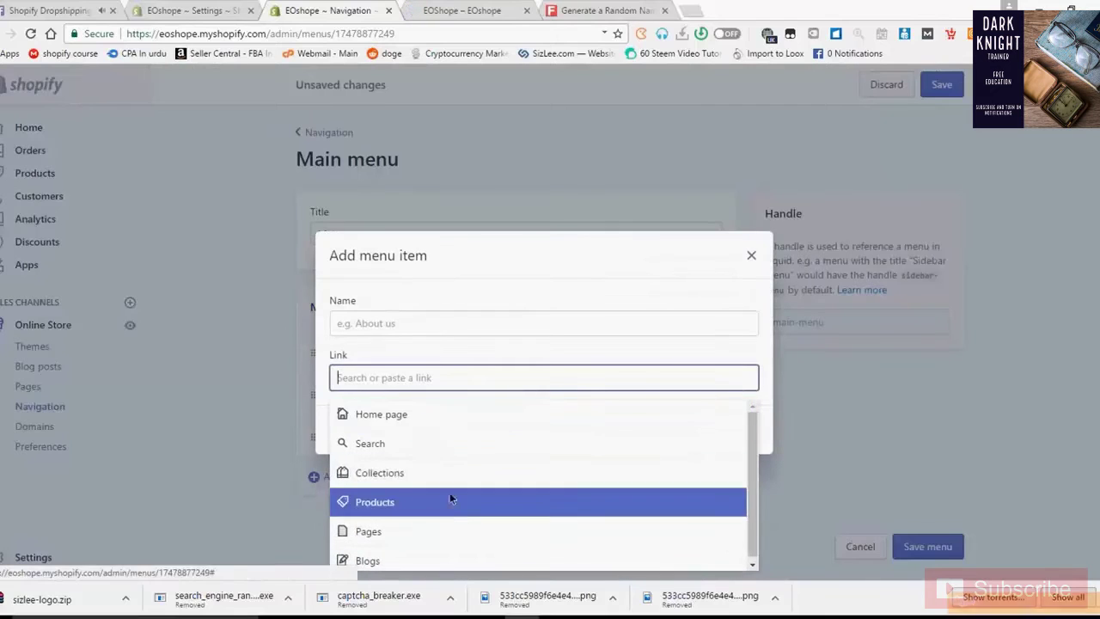
click(450, 492)
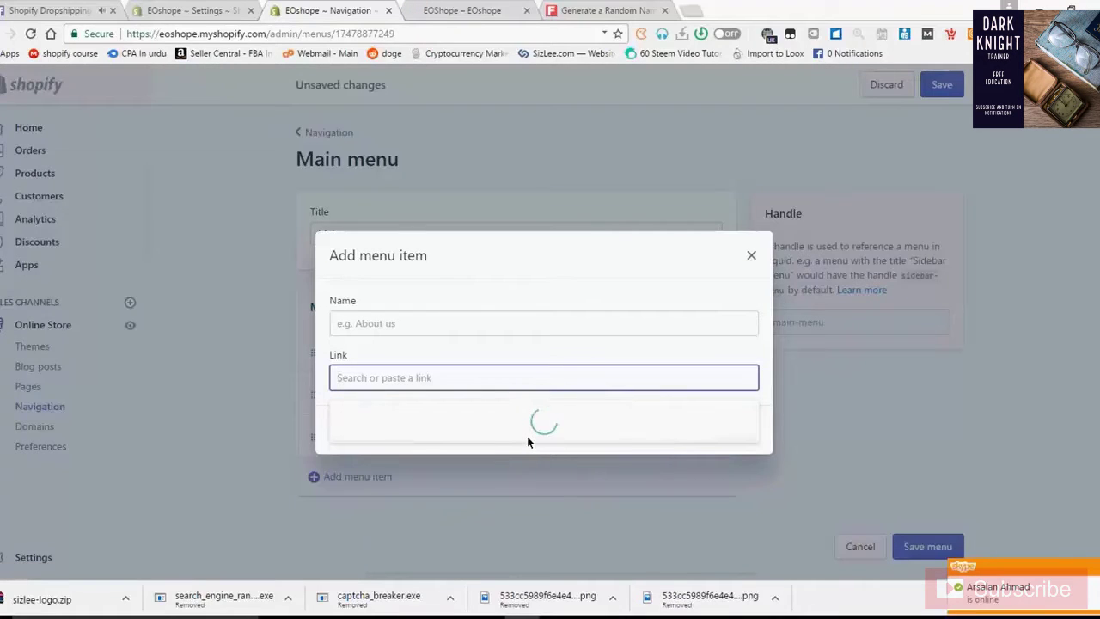
scroll(526, 441, down, 3)
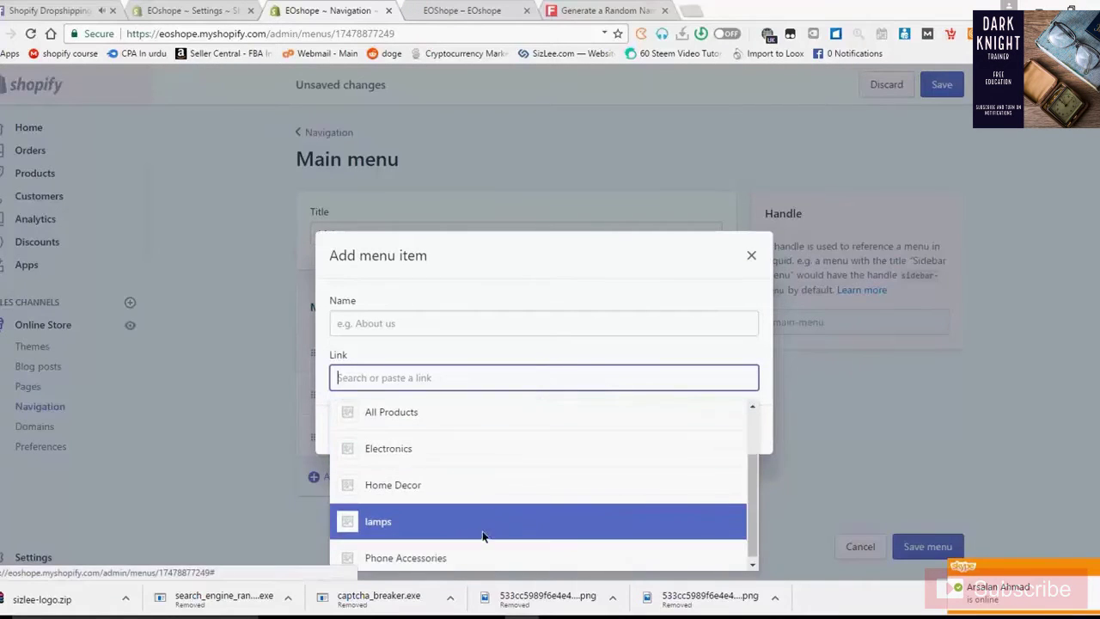
click(454, 484)
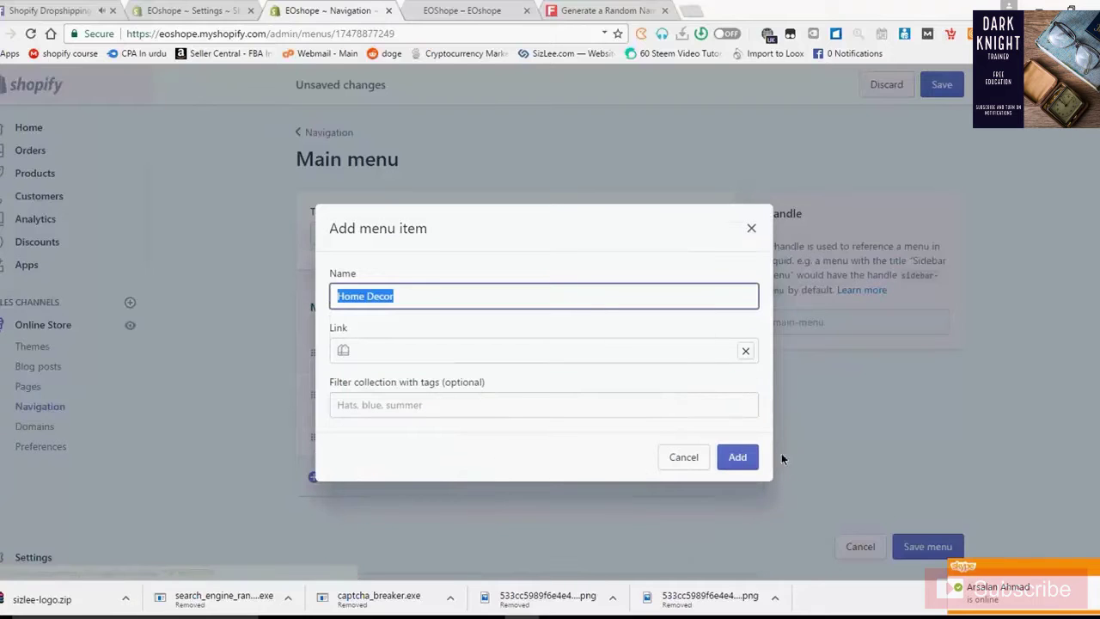
click(736, 457)
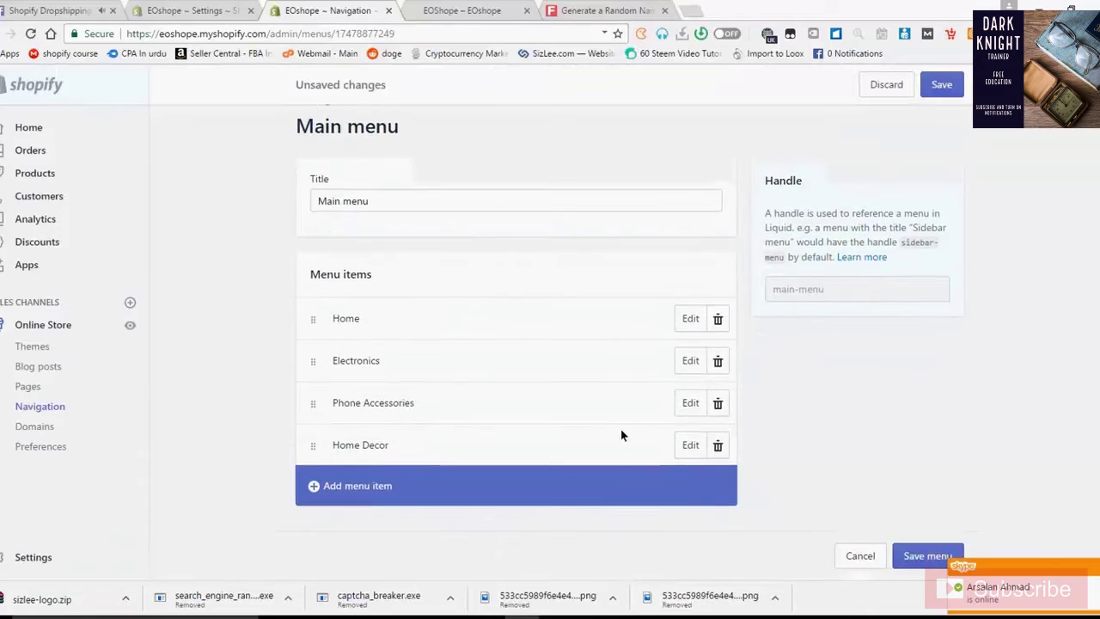
Add a Main menu item linked to the lamps collection.
click(364, 488)
click(380, 377)
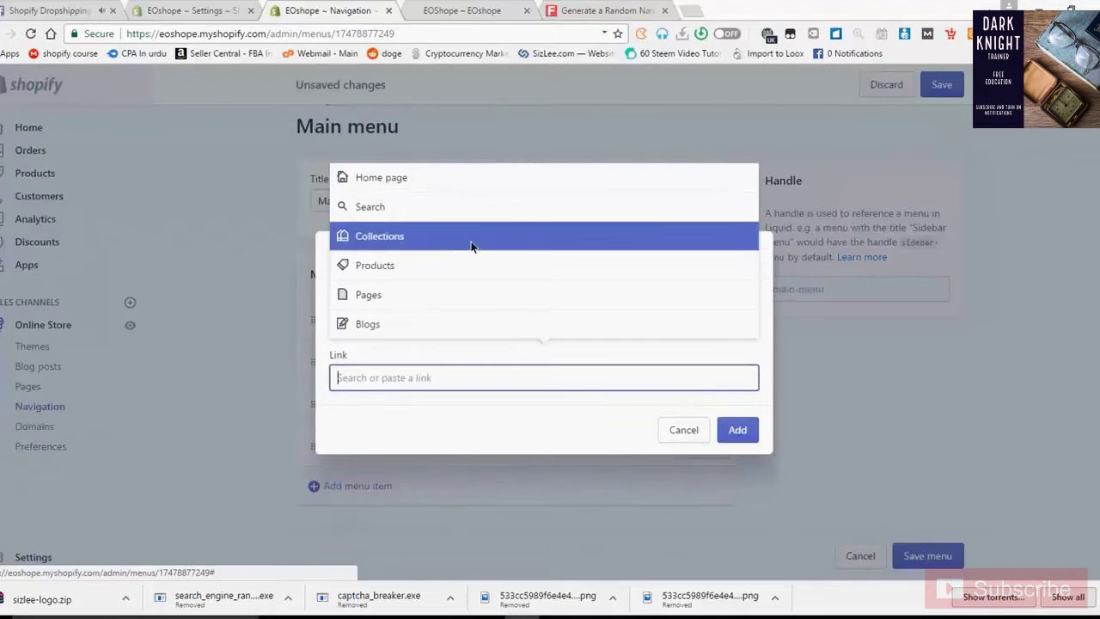
click(443, 237)
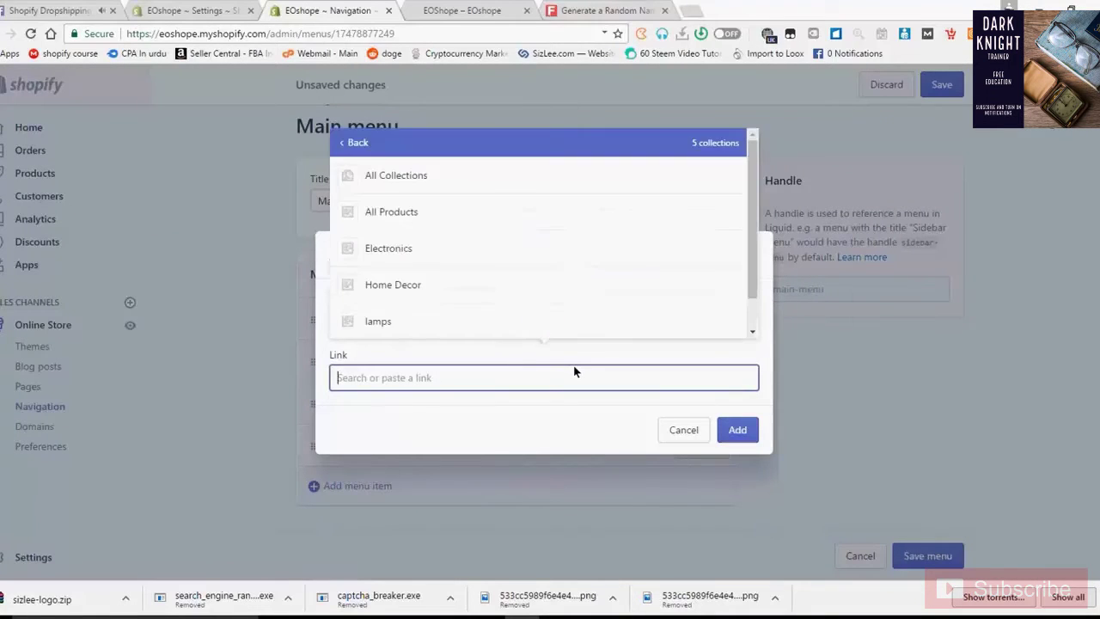
click(466, 314)
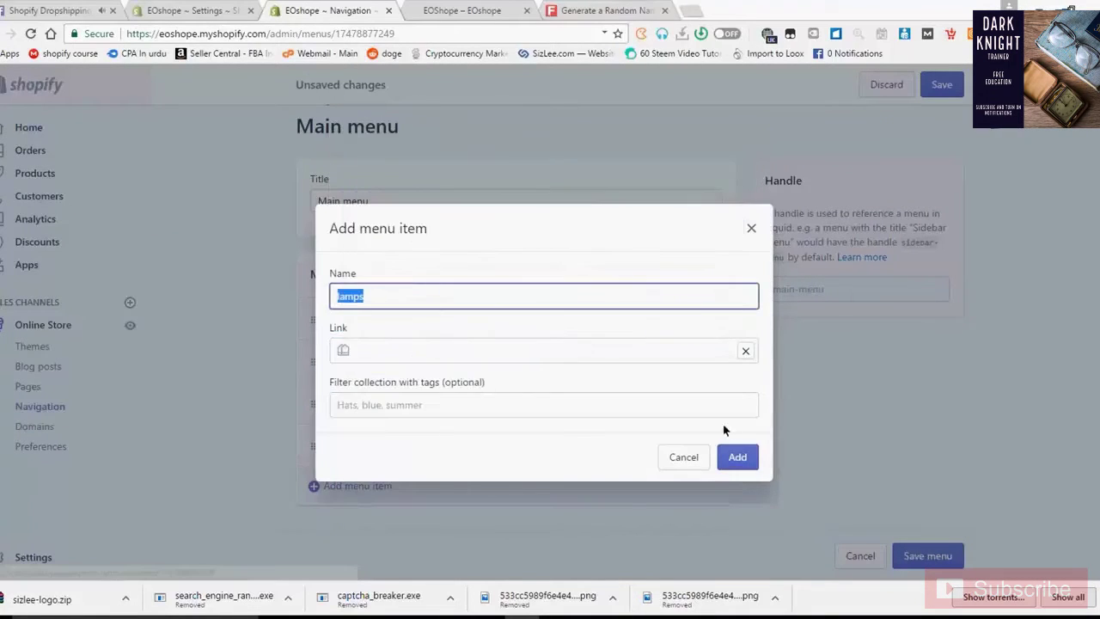
click(744, 463)
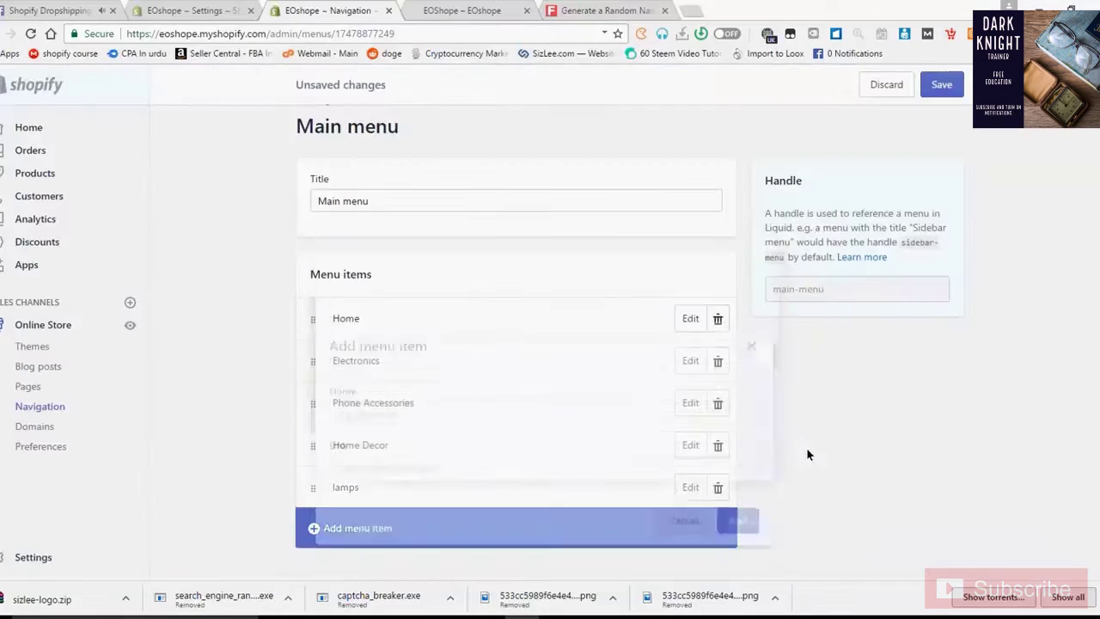
Nest the lamps item under Home Decor and save the Main menu.
drag(314, 455, 388, 470)
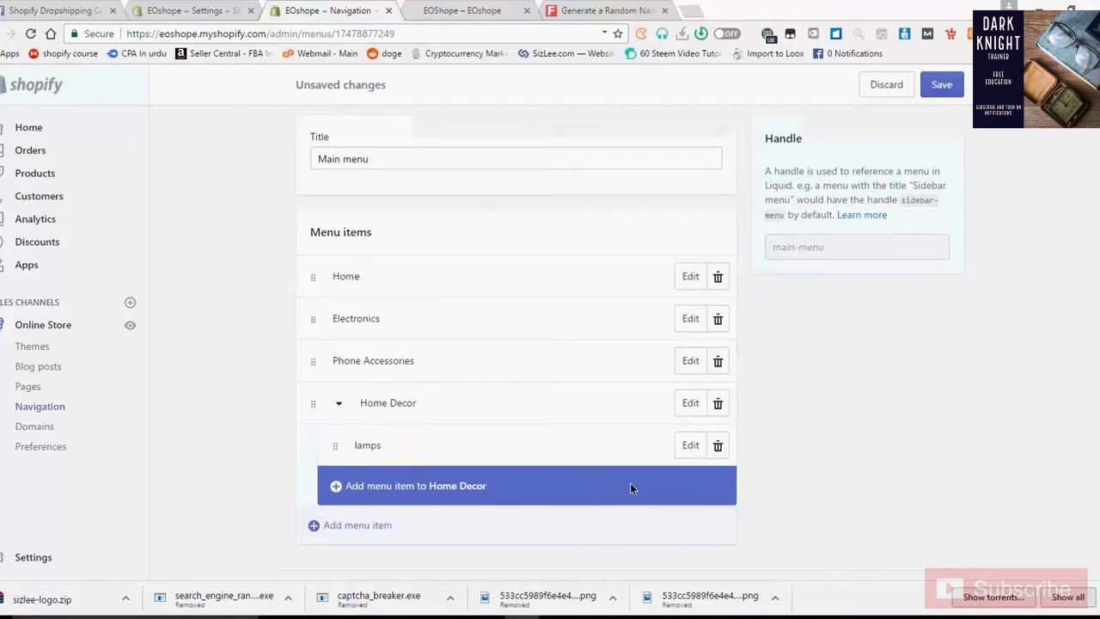
scroll(630, 482, down, 1)
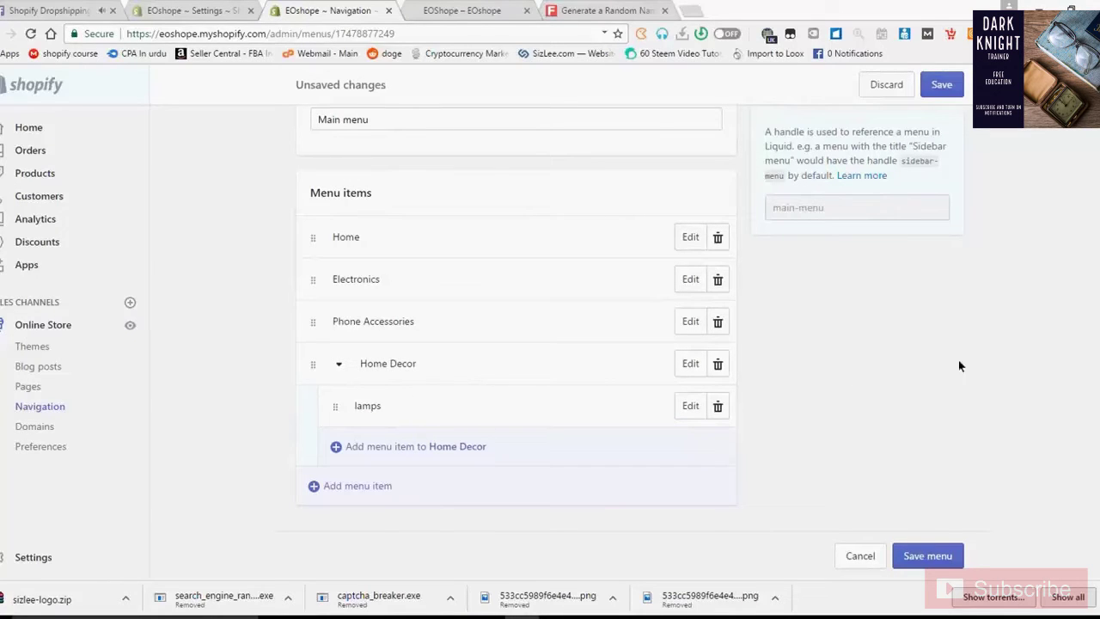
click(943, 85)
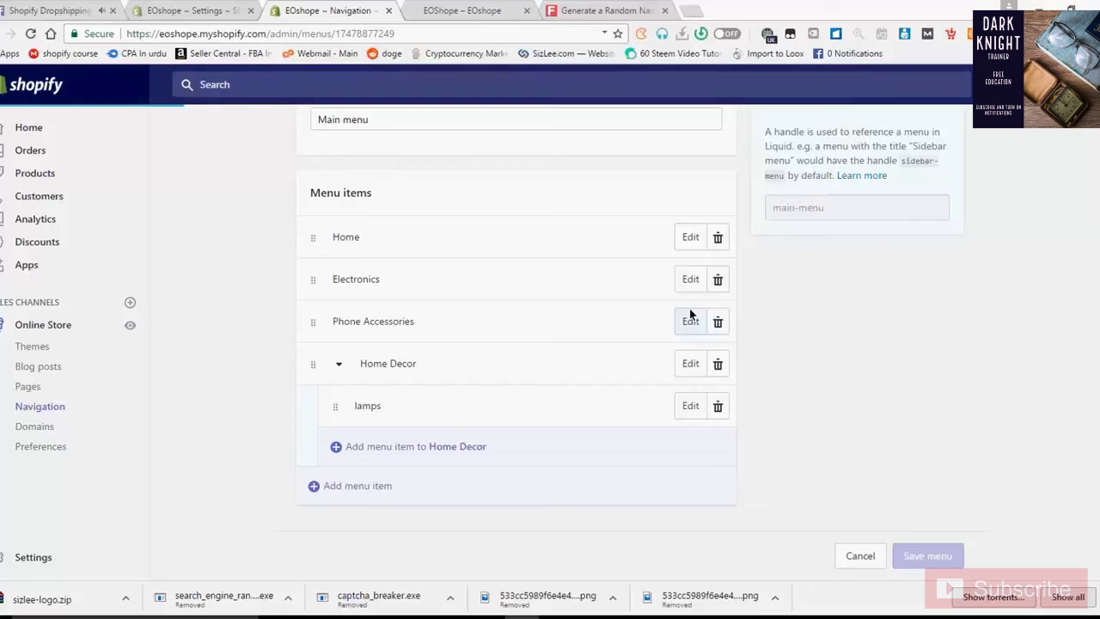
Reload the storefront to check its header navigation, and return to the Main menu editor.
click(460, 9)
click(33, 34)
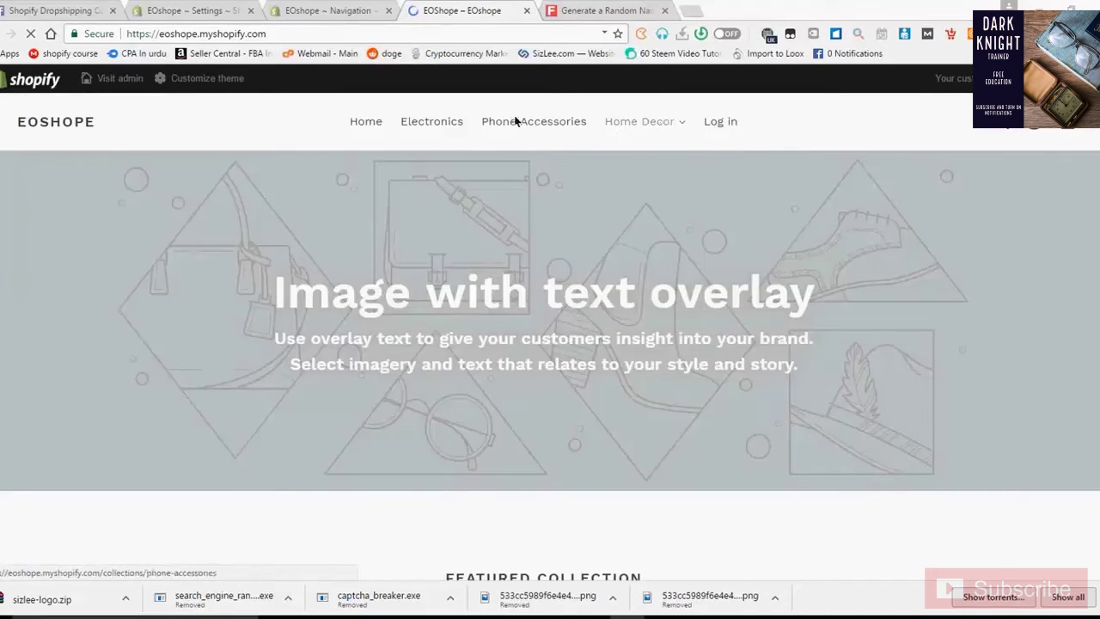
click(292, 11)
Add a Main menu item linked to the Contact Us page and save the menu.
scroll(363, 325, down, 2)
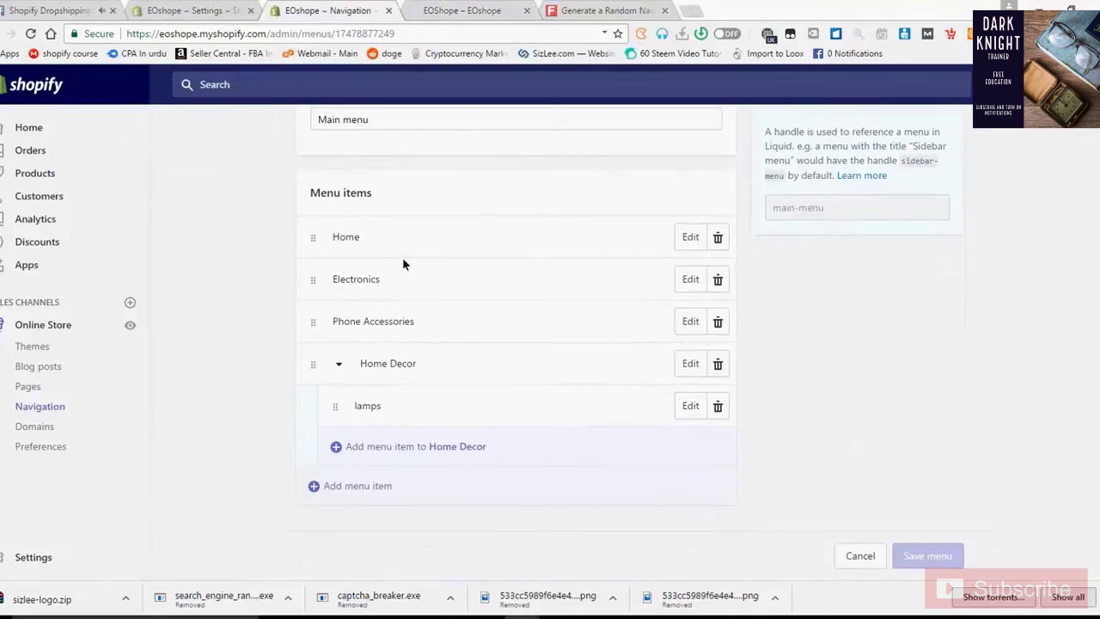
click(352, 491)
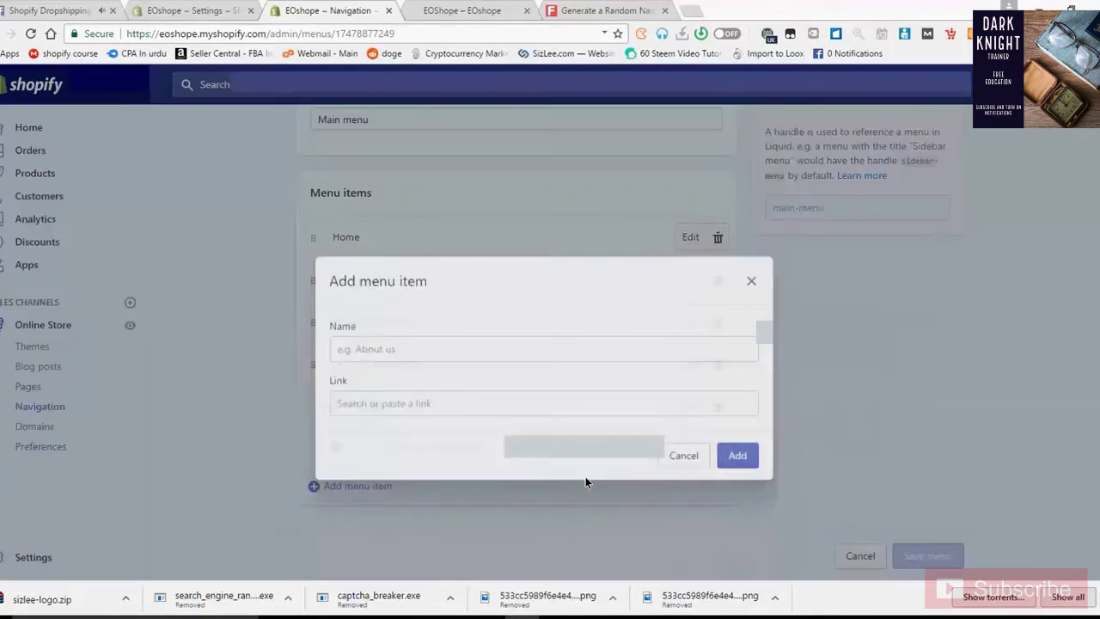
click(387, 381)
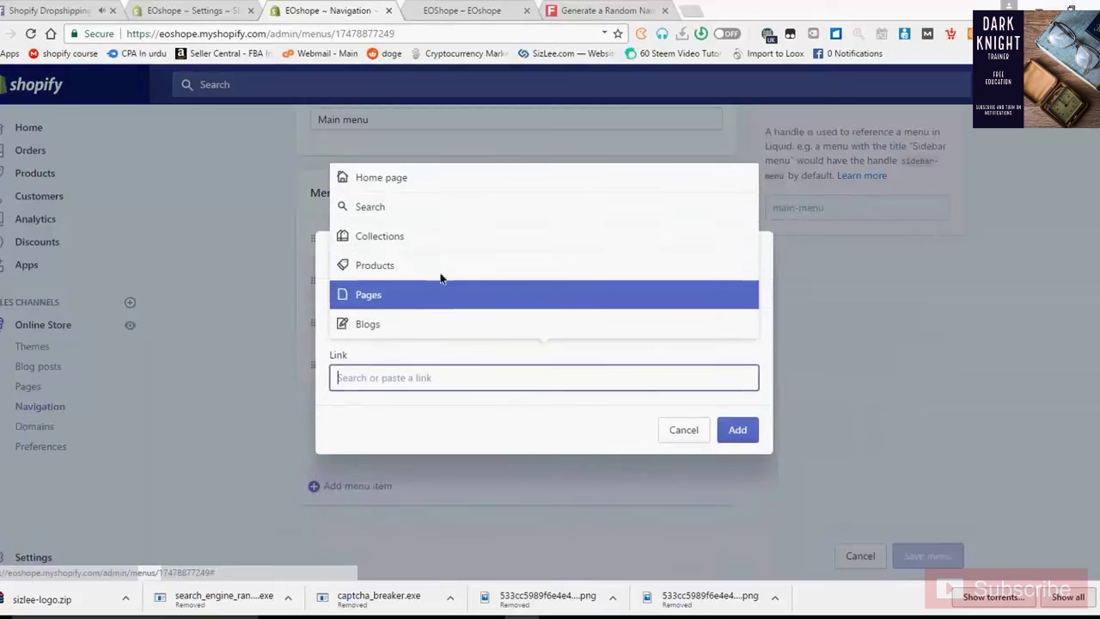
click(424, 294)
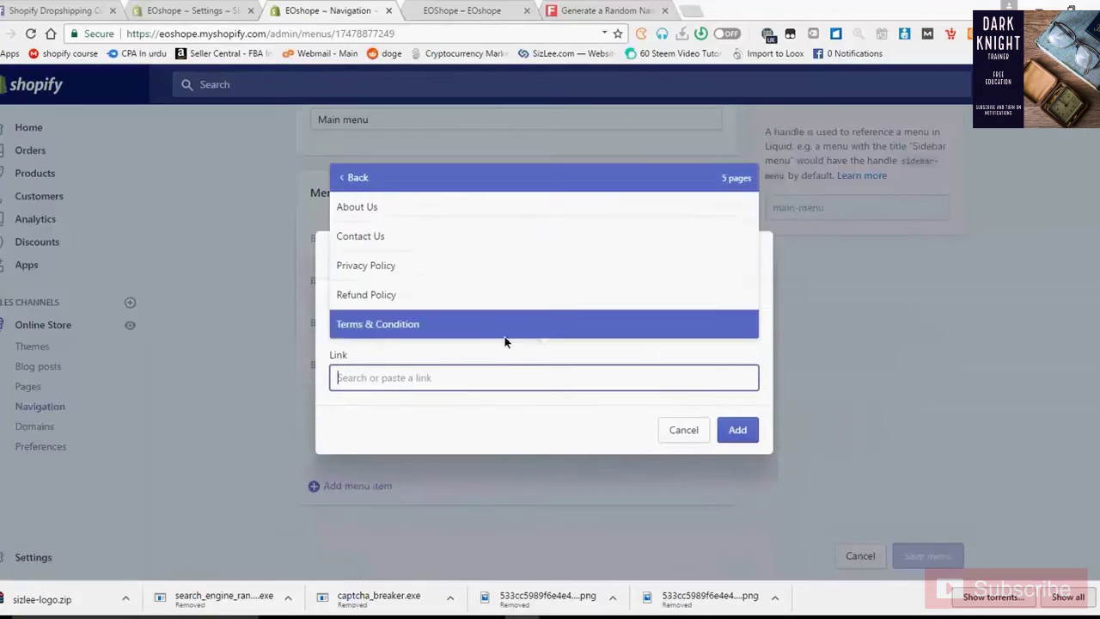
click(450, 229)
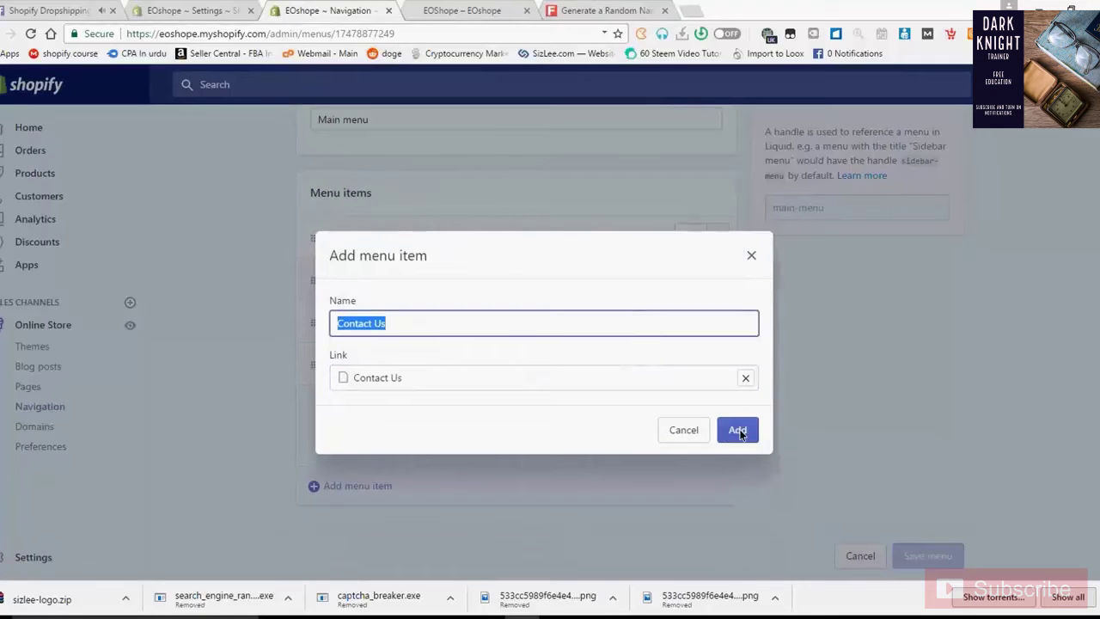
click(737, 432)
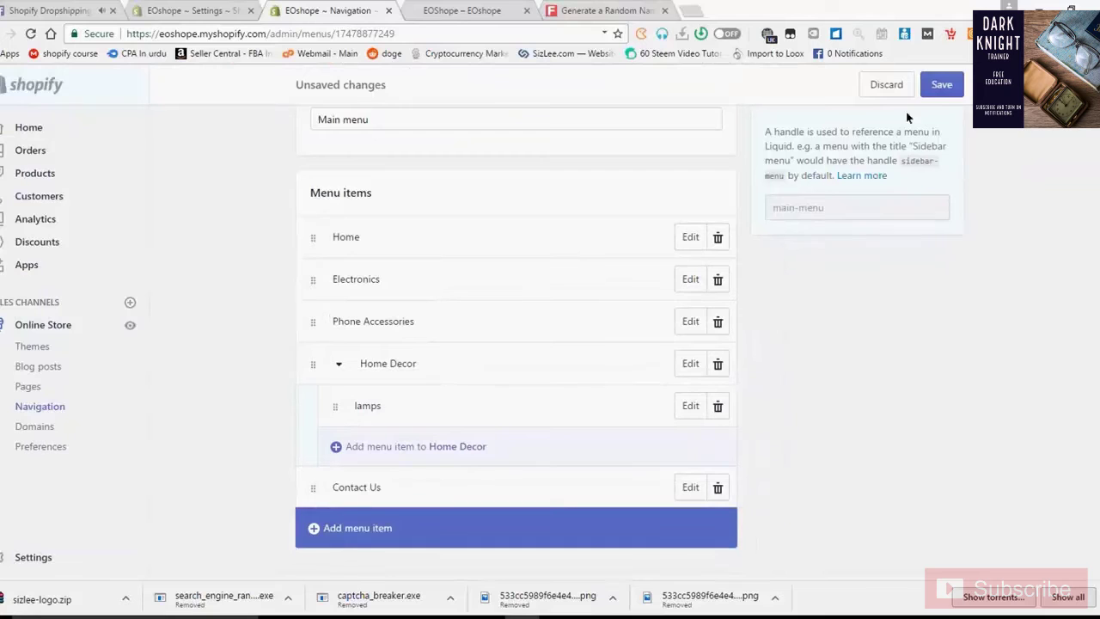
click(945, 85)
View the storefront's header navigation again and go back to the Main menu editor.
click(456, 10)
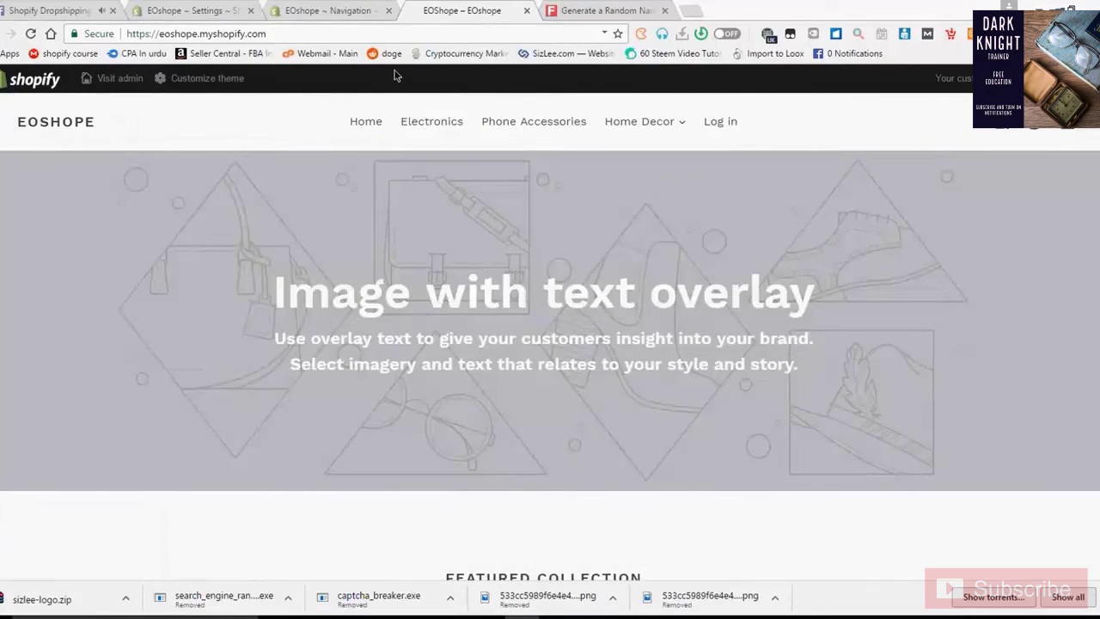
click(318, 11)
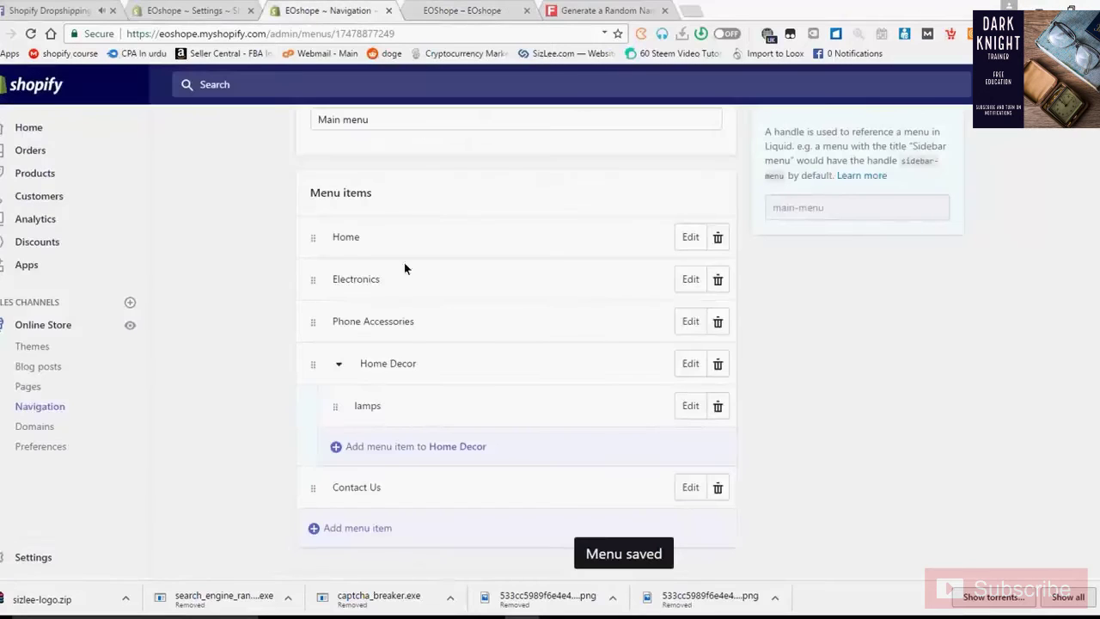
Reload the storefront, examine its home page and the Home Decor submenu in the header, and return to the Main menu editor.
click(477, 7)
key(F5)
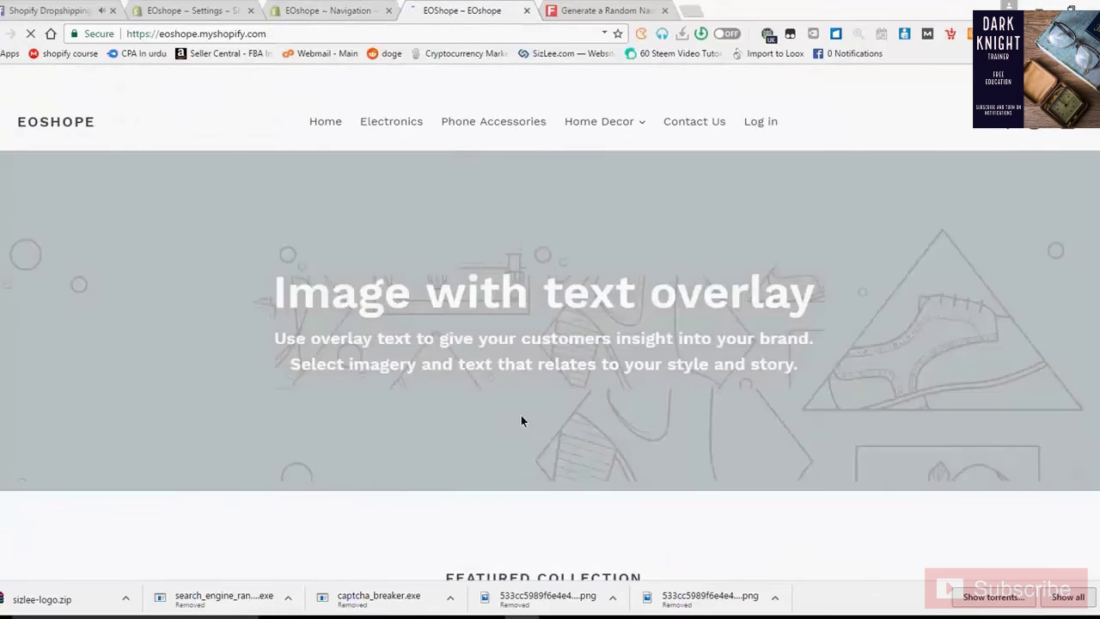
scroll(522, 425, down, 6)
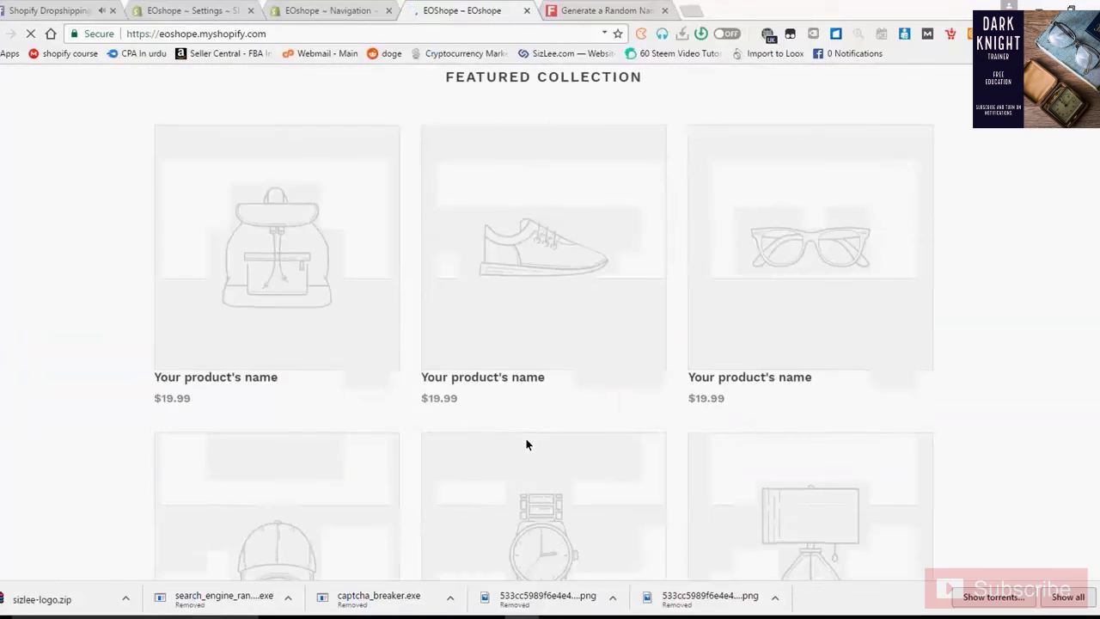
scroll(526, 439, down, 7)
scroll(540, 417, up, 2)
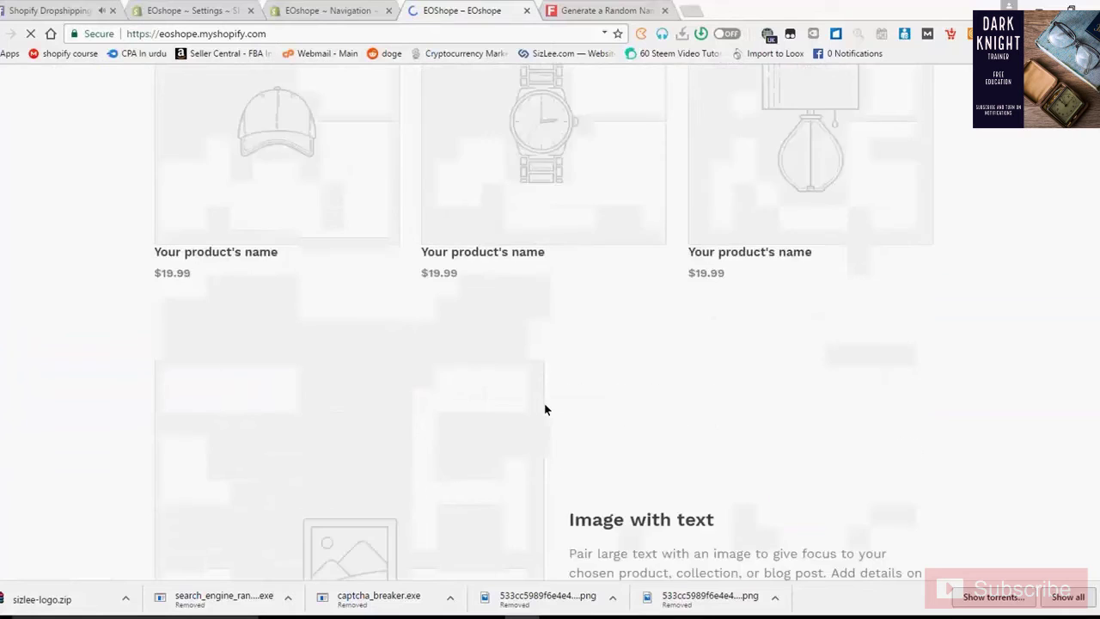
scroll(545, 409, up, 10)
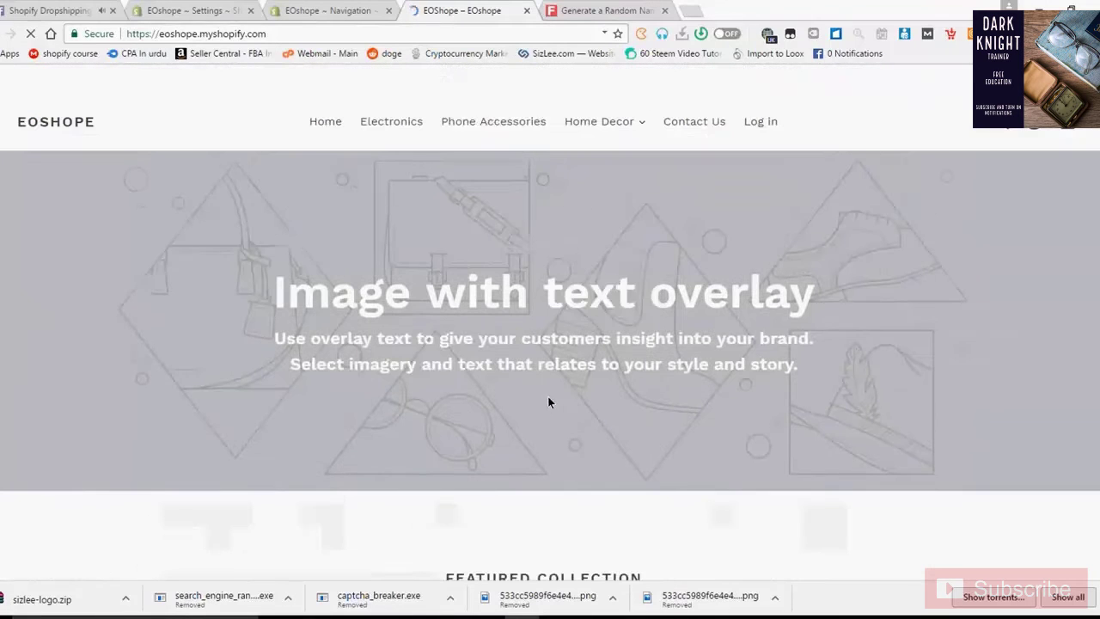
click(646, 121)
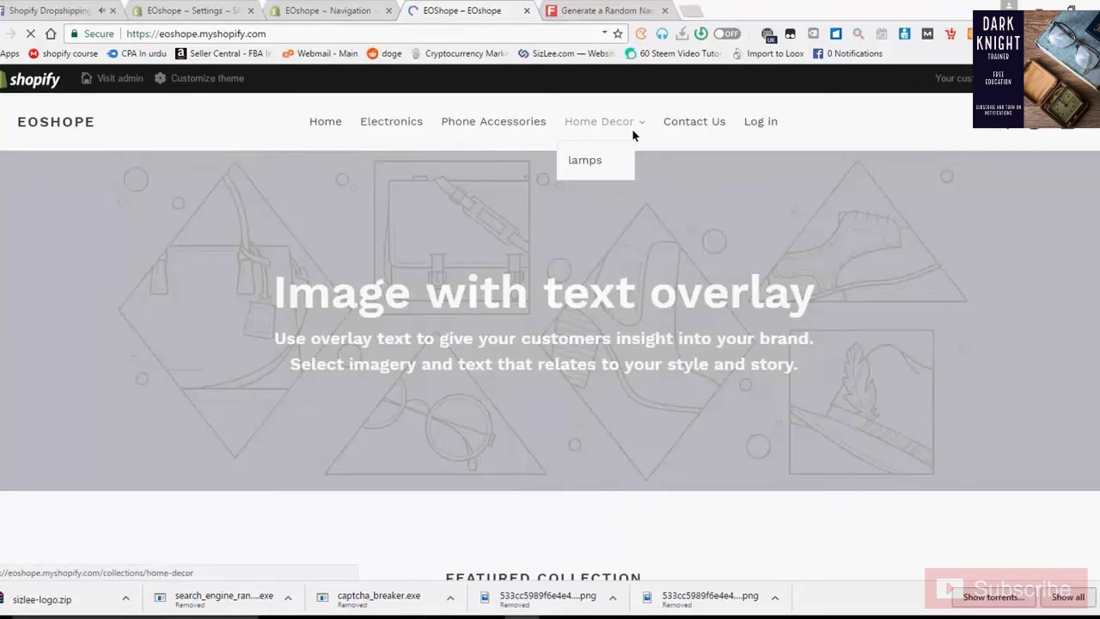
click(325, 9)
scroll(318, 320, up, 2)
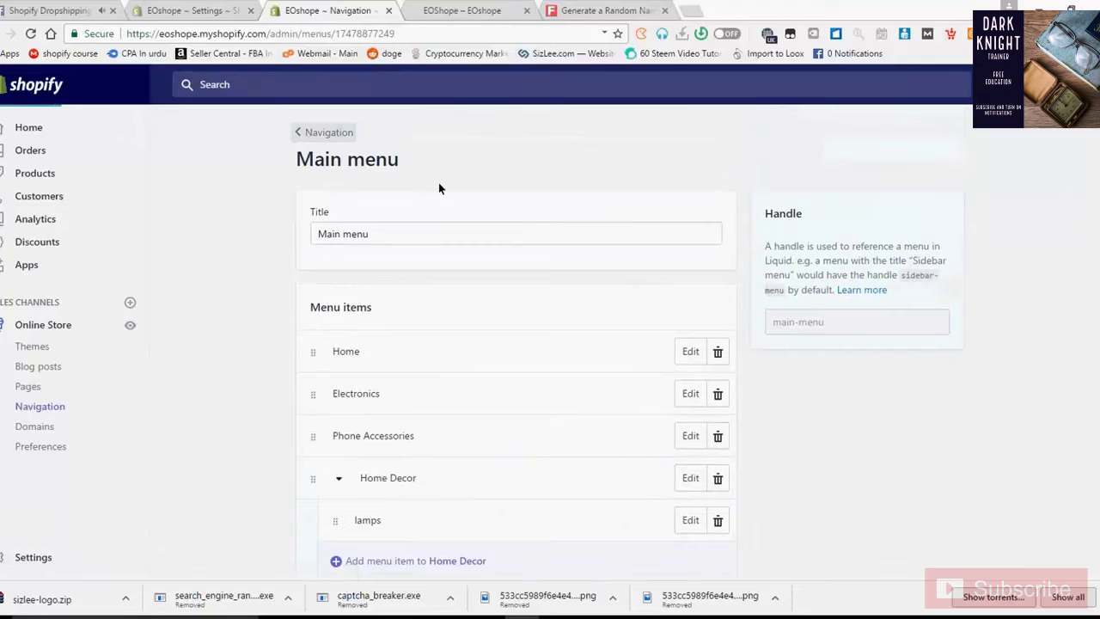
View the links in the storefront's footer.
click(444, 10)
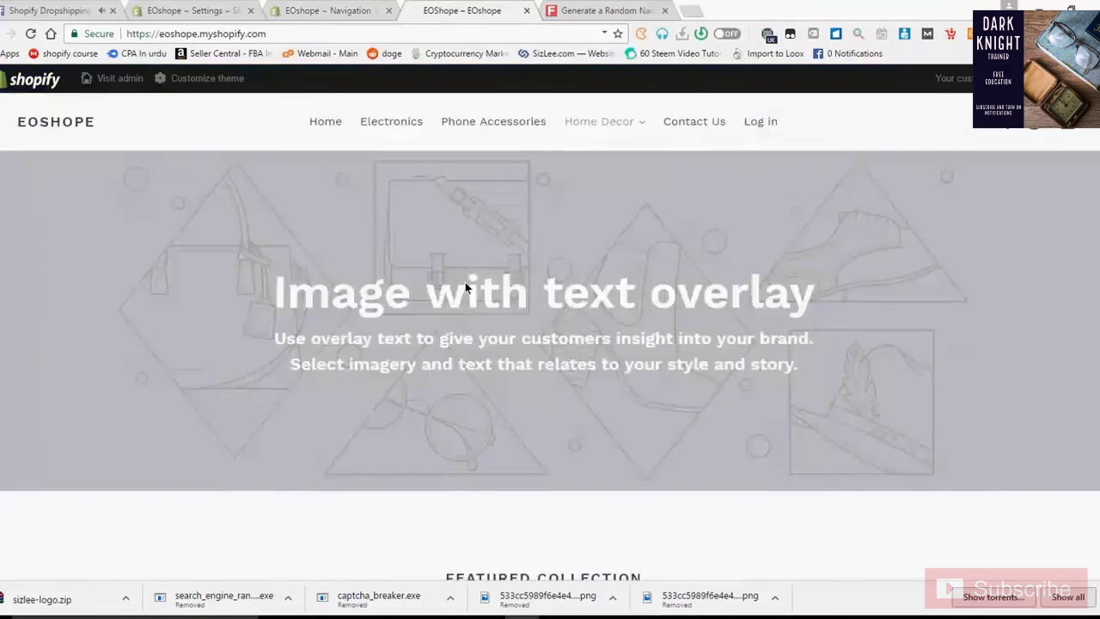
scroll(465, 284, down, 10)
scroll(492, 338, down, 8)
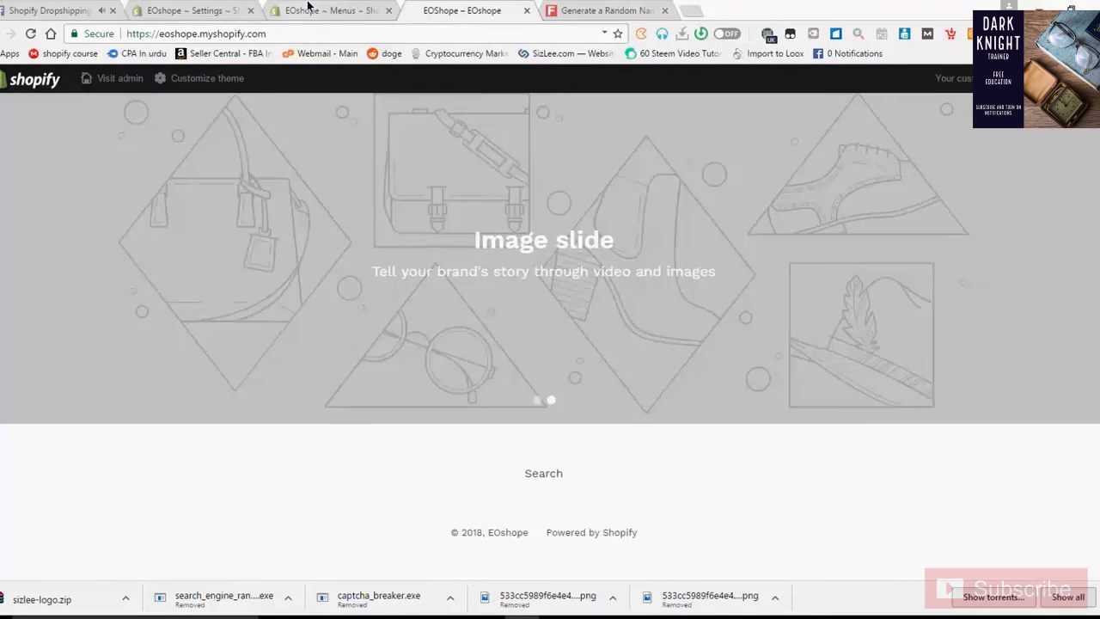
Open the Footer menu in the store admin and add an item linked to the Privacy Policy page.
click(308, 8)
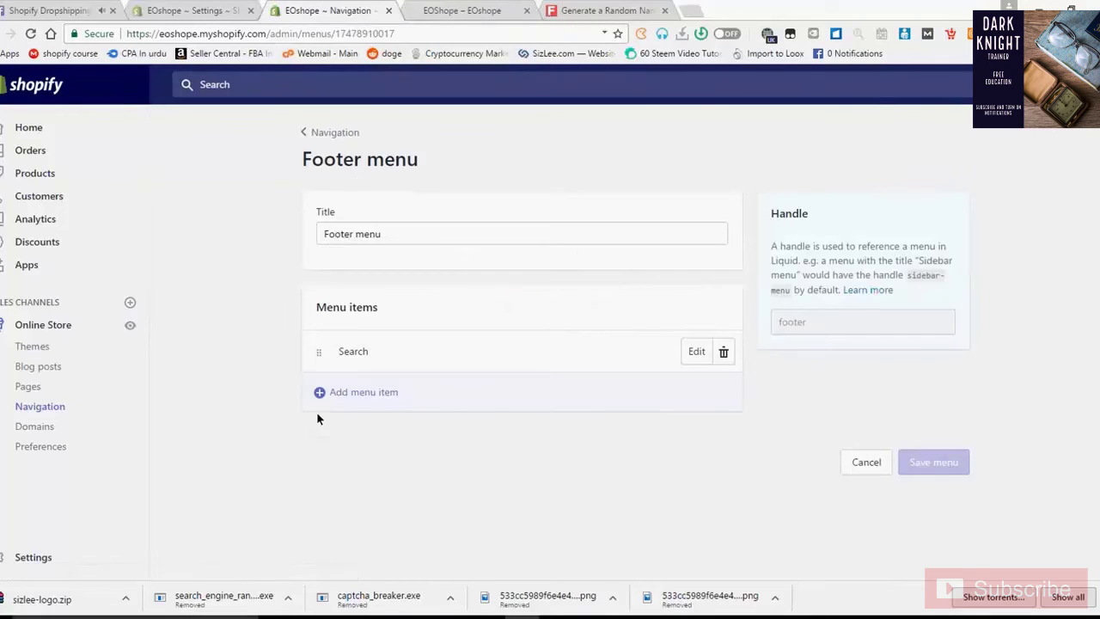
click(387, 407)
click(374, 373)
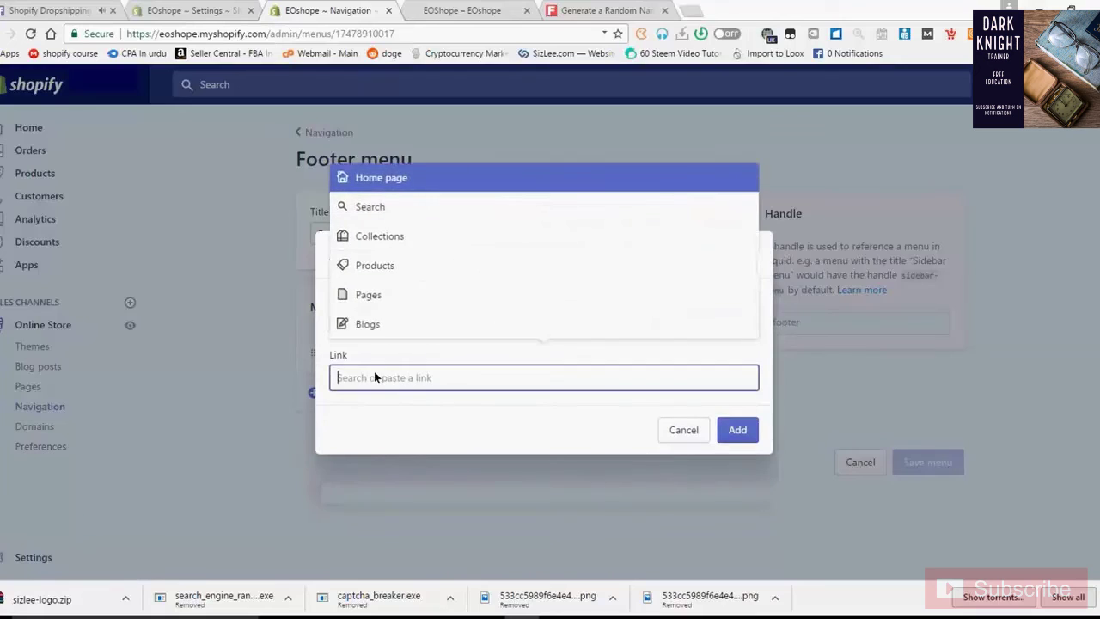
click(492, 294)
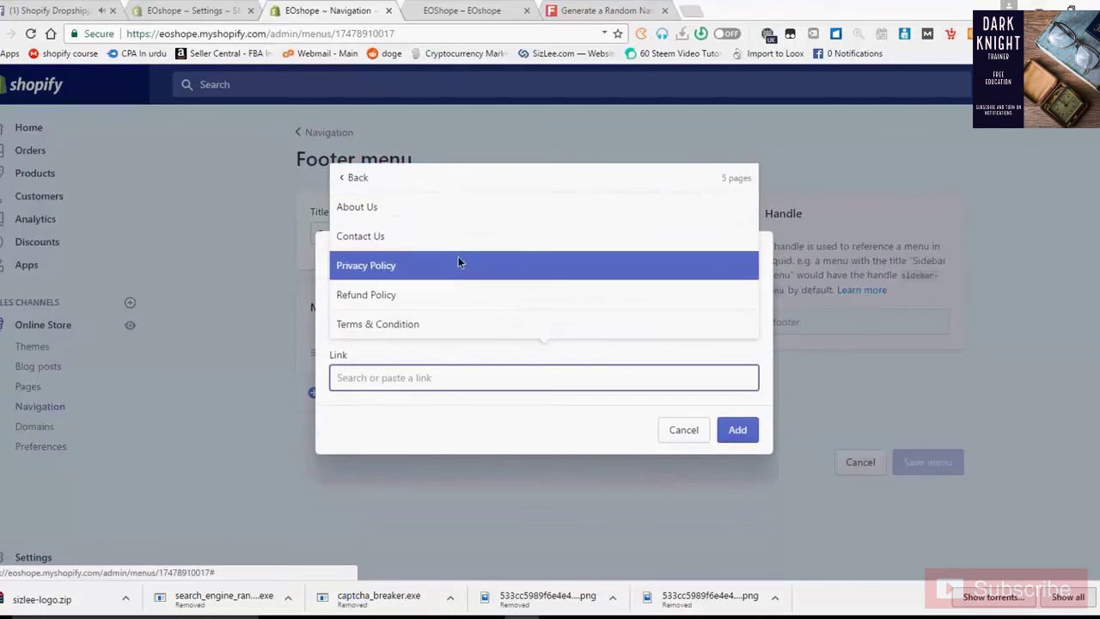
click(455, 263)
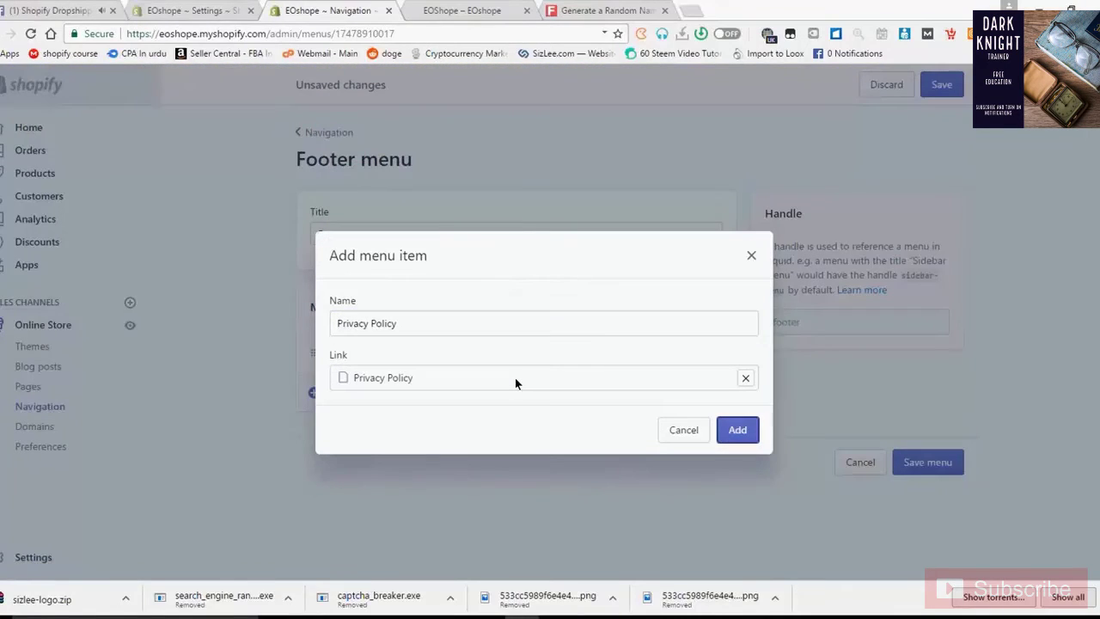
key(Return)
Add a Footer menu item linked to the Refund Policy page.
click(398, 430)
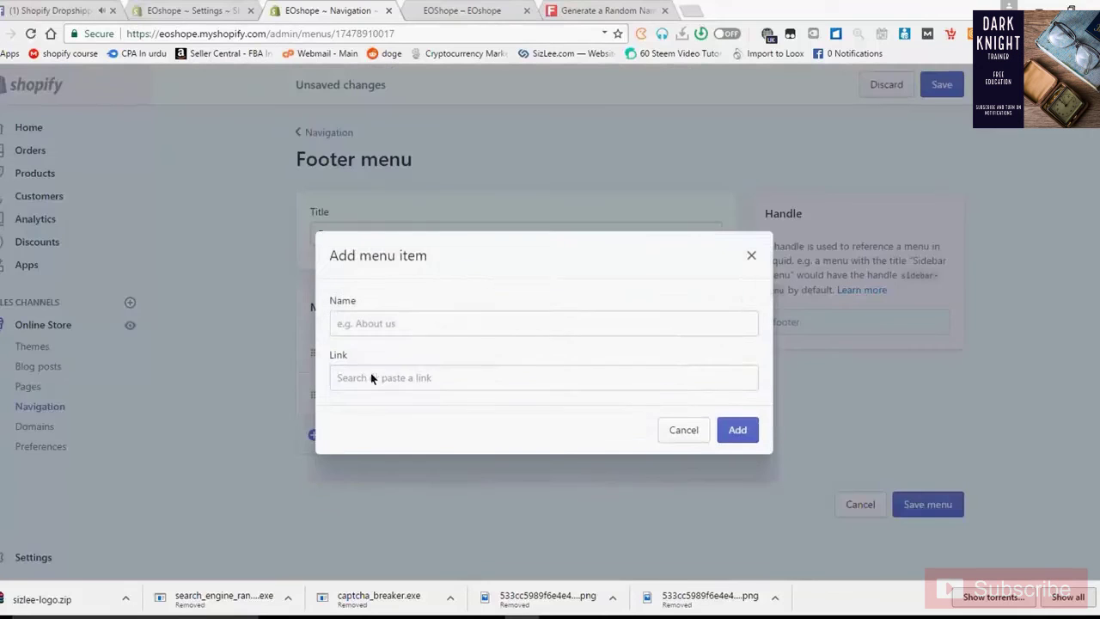
click(371, 378)
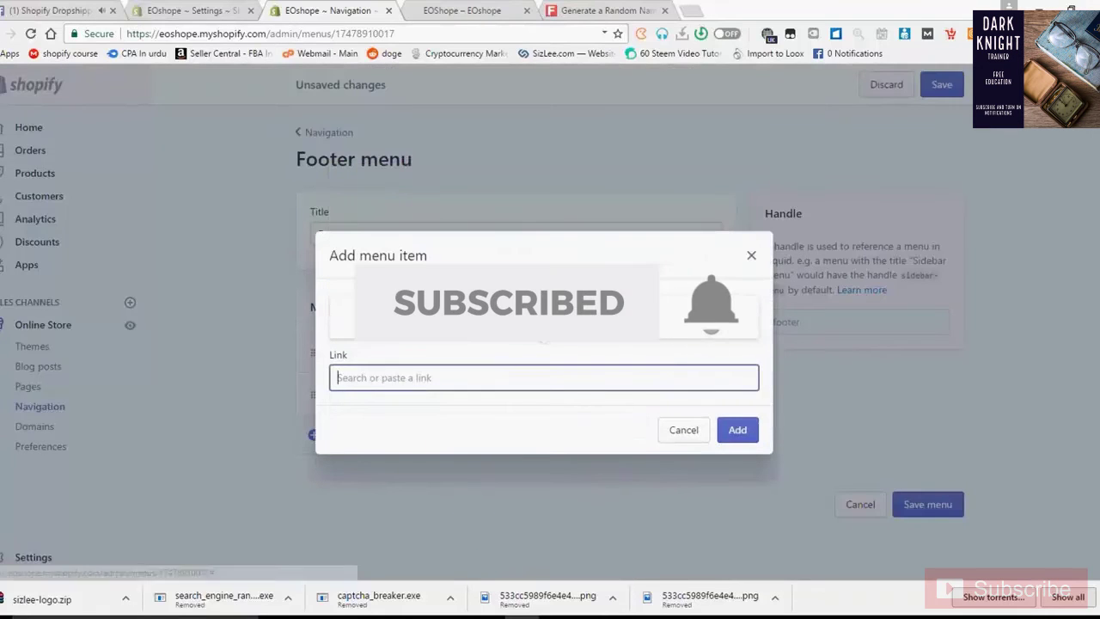
click(712, 319)
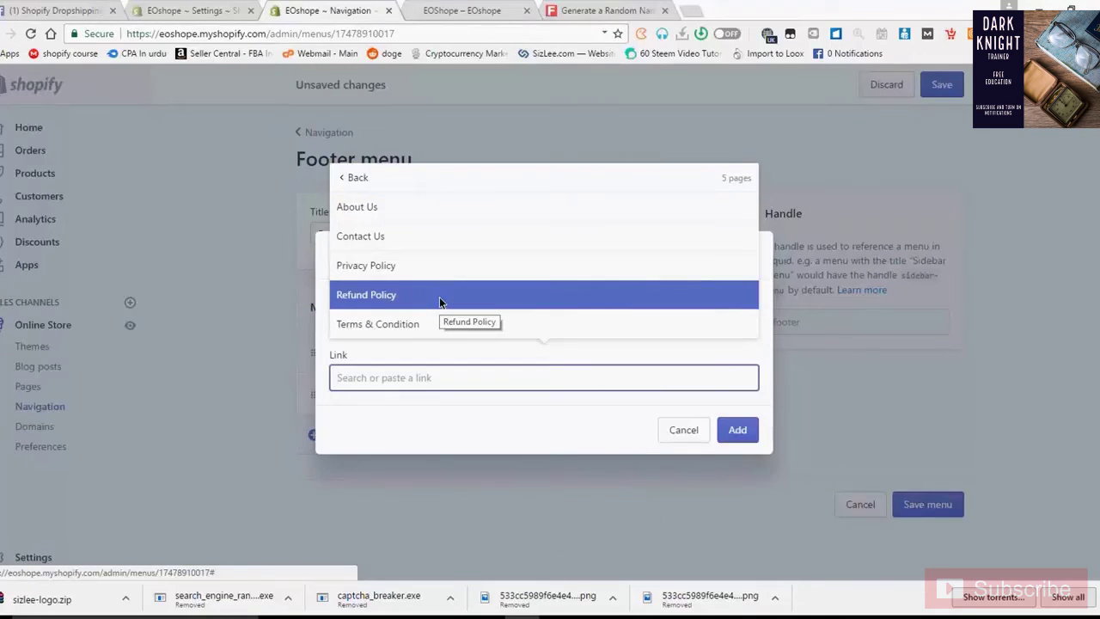
click(439, 296)
click(737, 430)
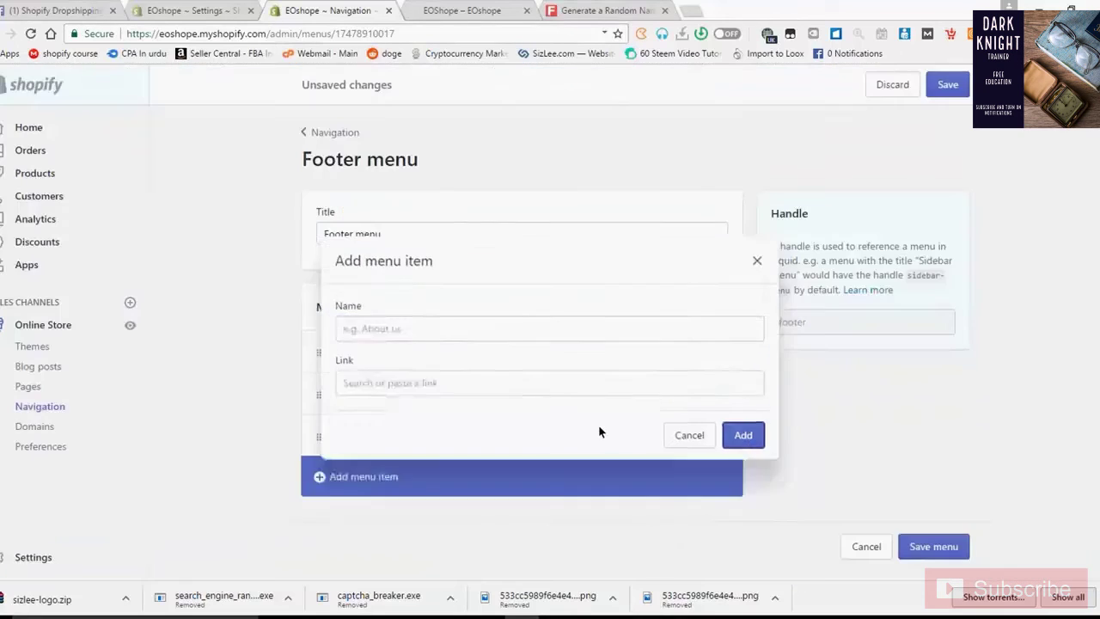
Add a Footer menu item linked to the Terms & Condition page.
click(355, 475)
click(386, 375)
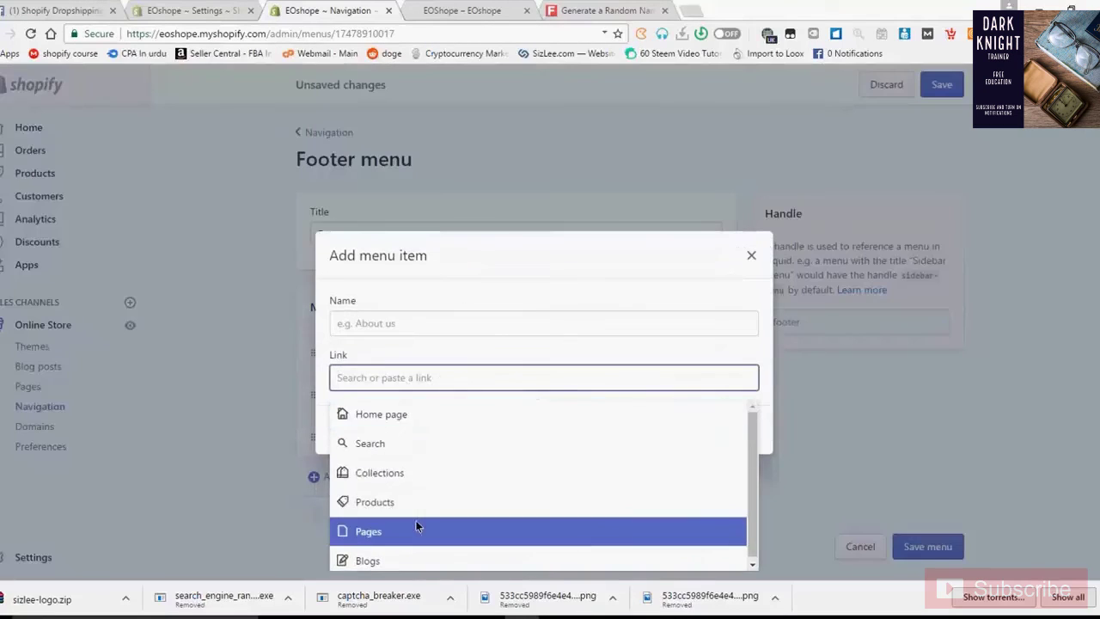
click(406, 530)
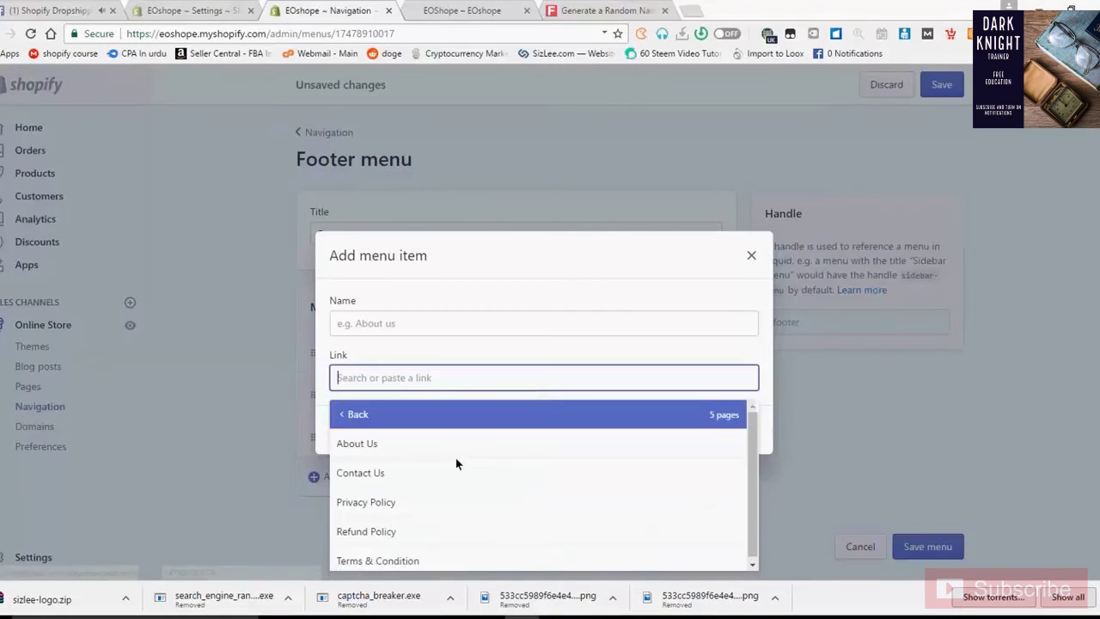
click(441, 559)
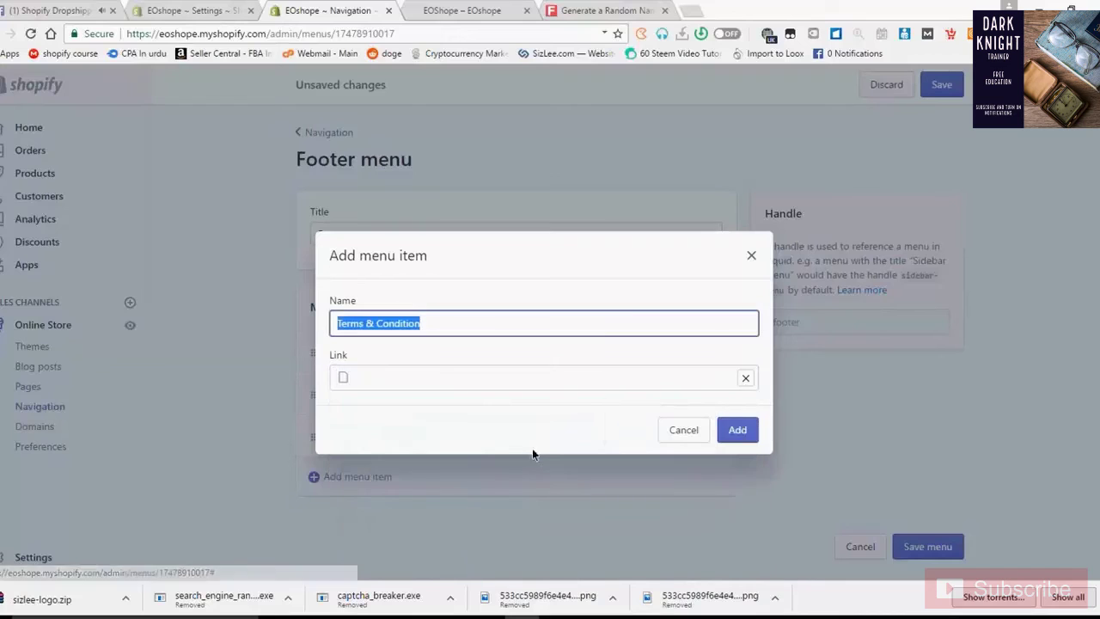
click(728, 435)
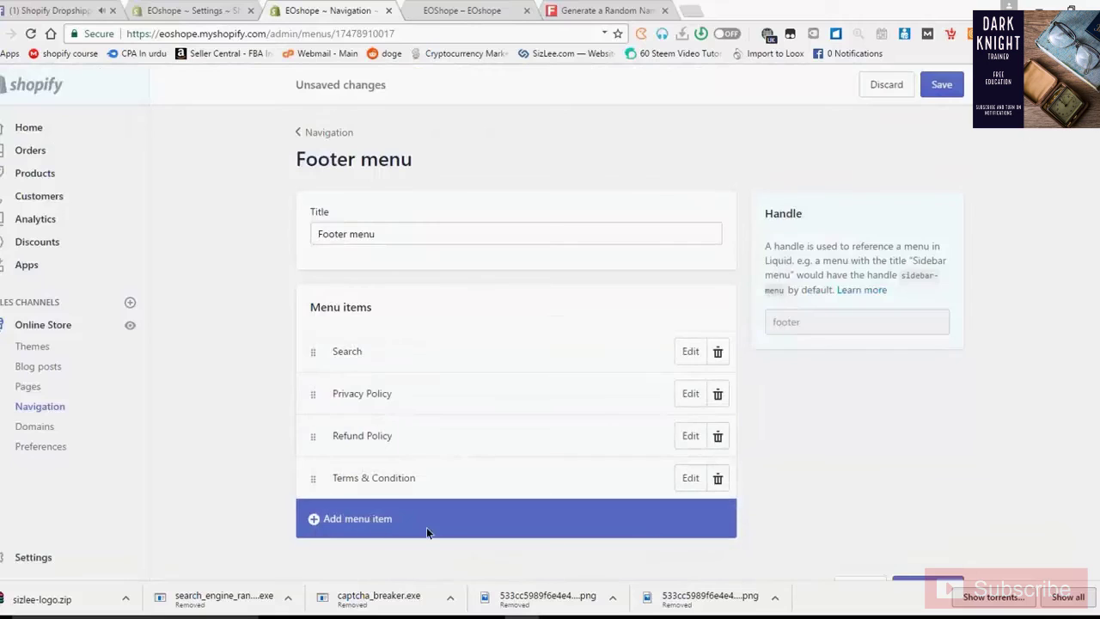
Add a Footer menu item linked to the About Us page.
click(426, 527)
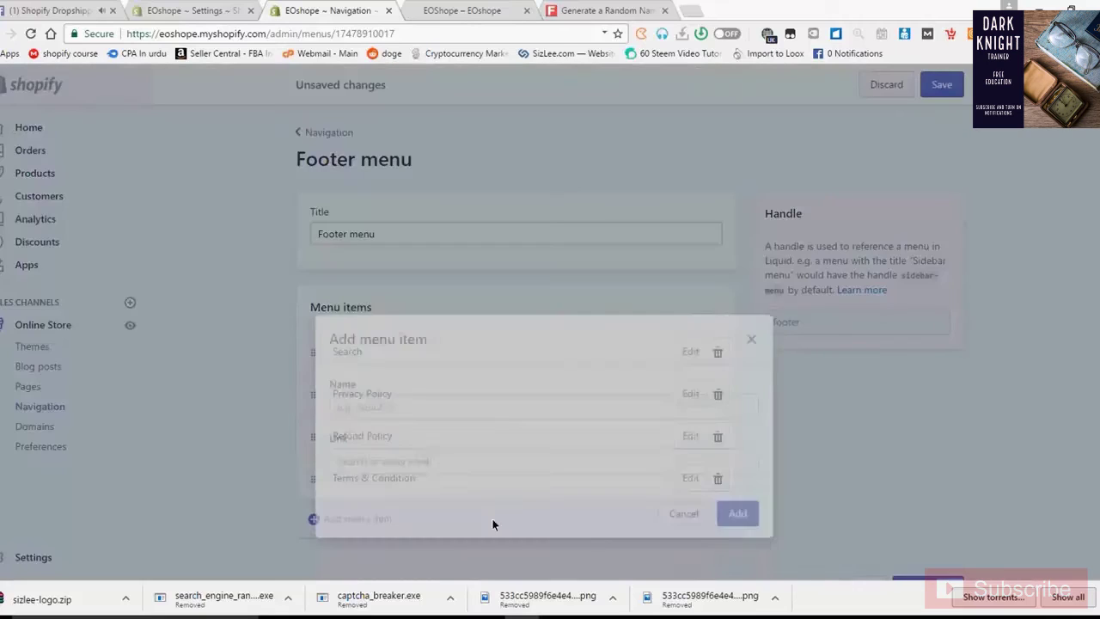
click(354, 379)
click(416, 527)
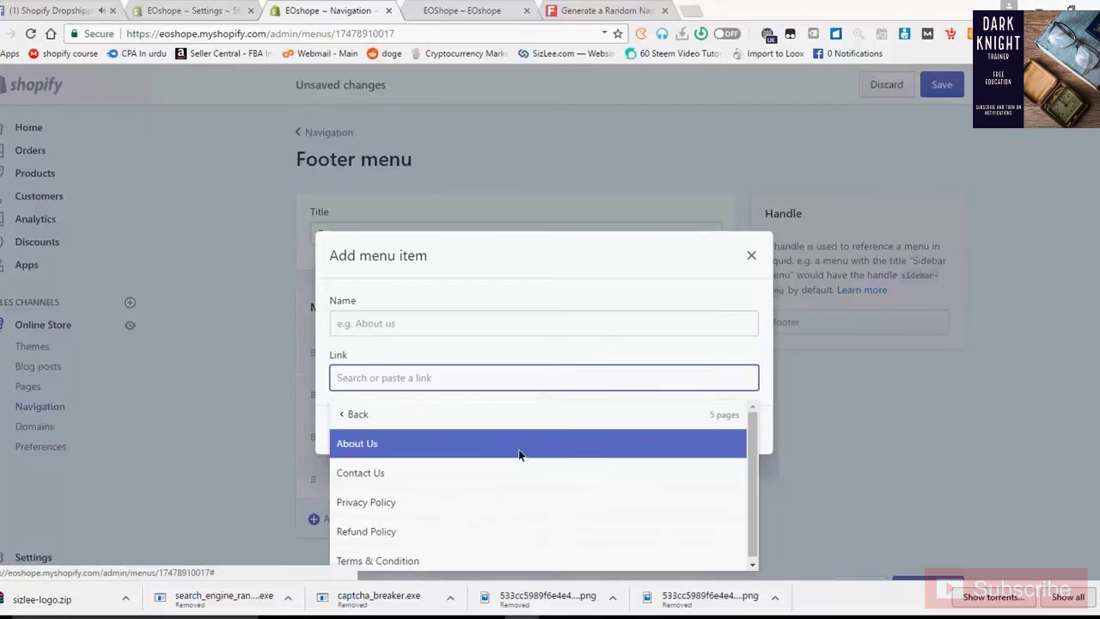
click(519, 454)
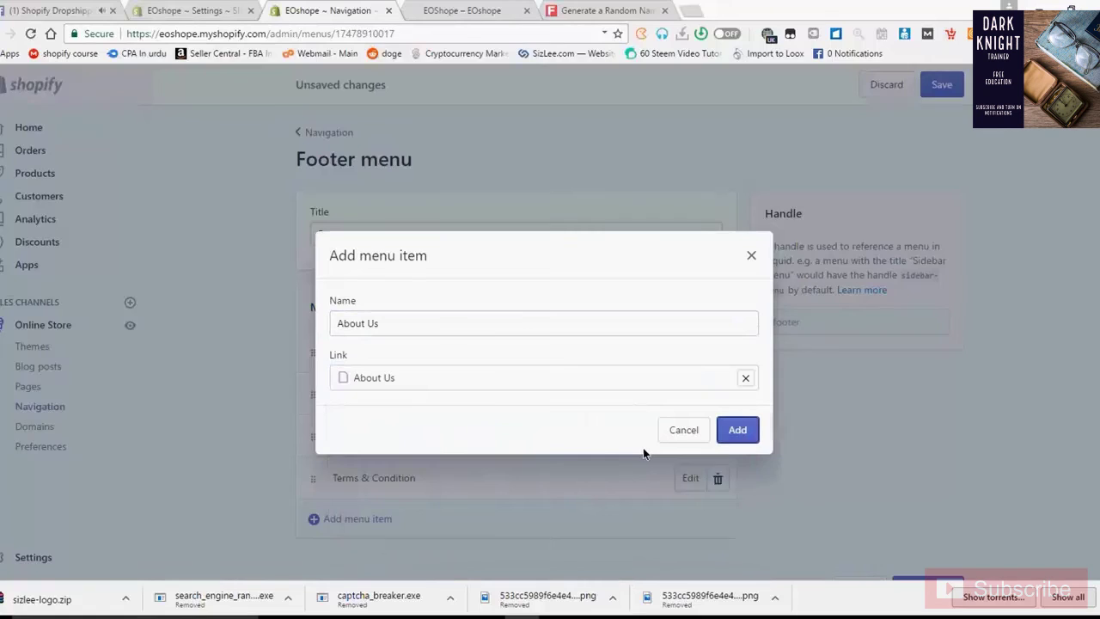
key(Return)
Add a Footer menu item linked to the Contact Us page and save the Footer menu.
click(482, 561)
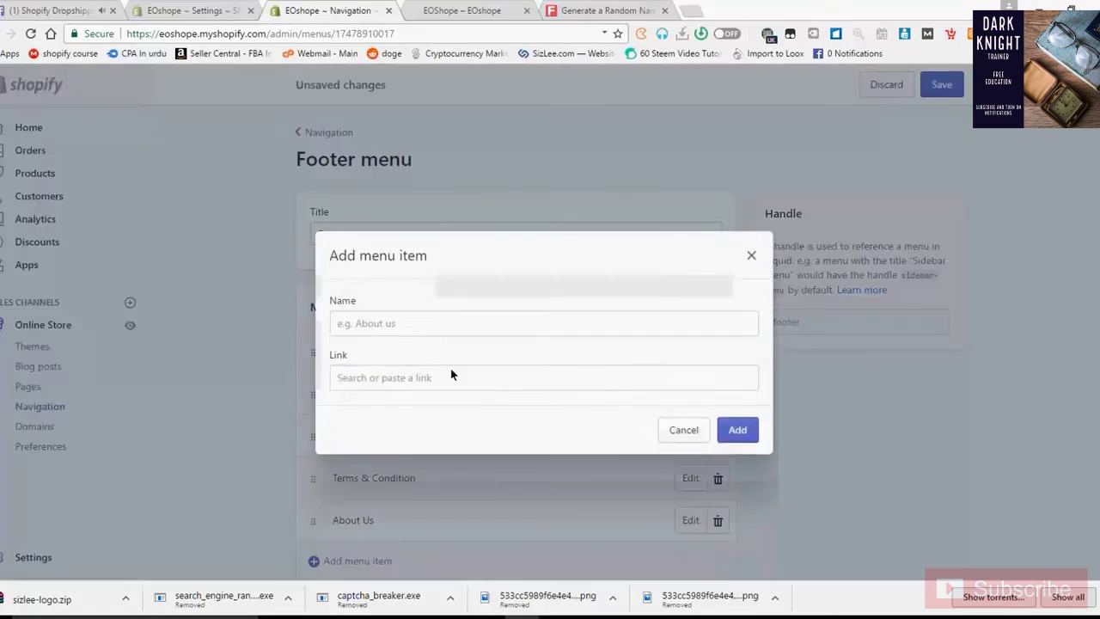
click(440, 375)
click(430, 530)
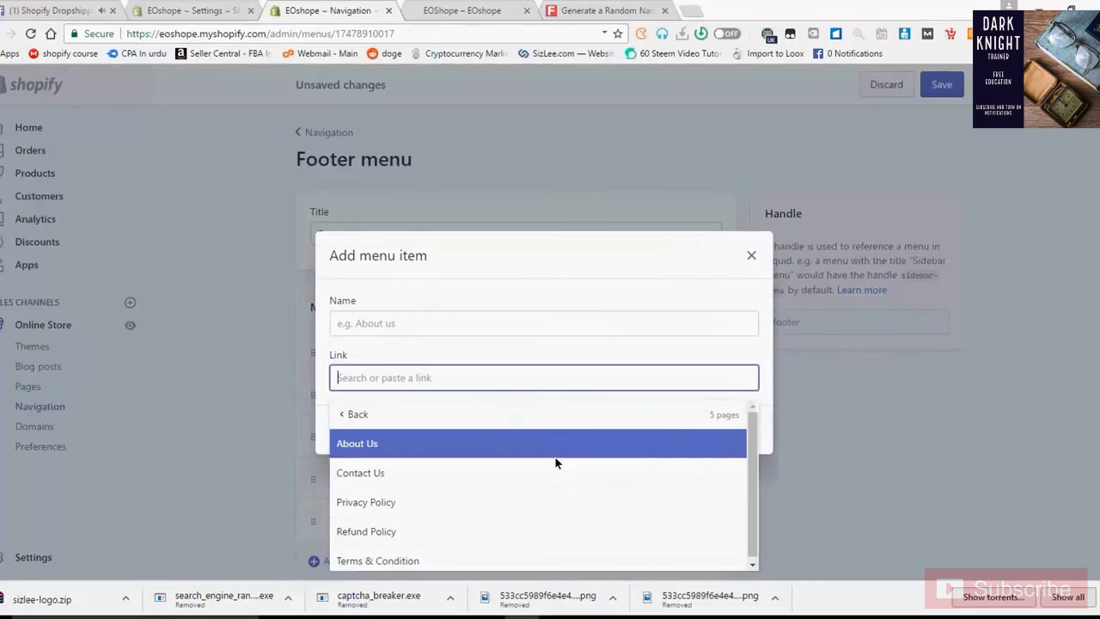
click(547, 471)
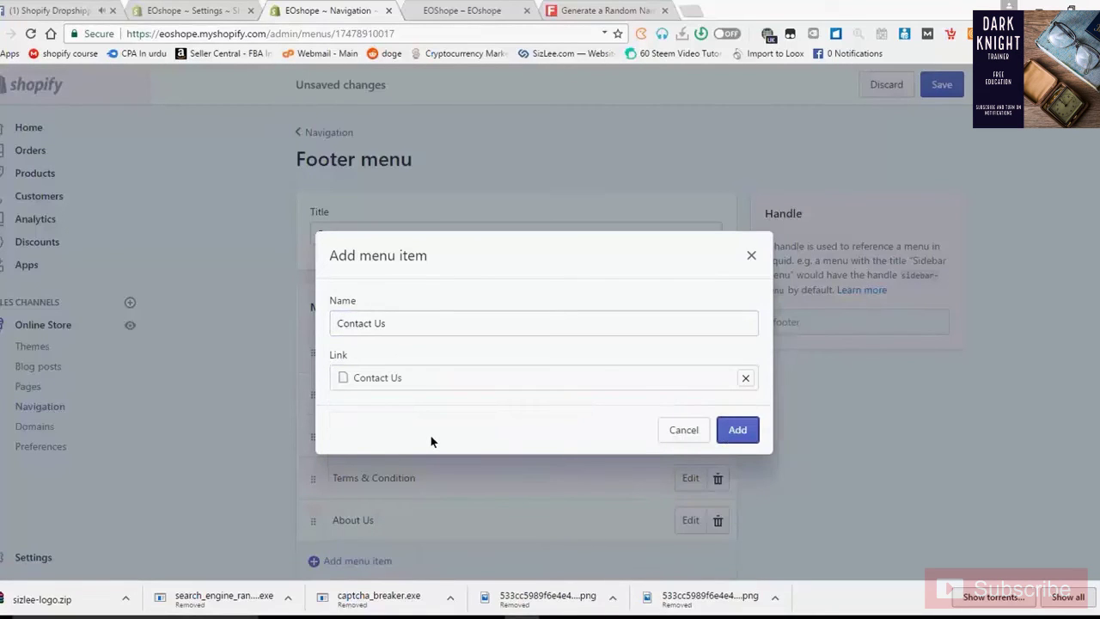
key(Return)
scroll(461, 443, down, 2)
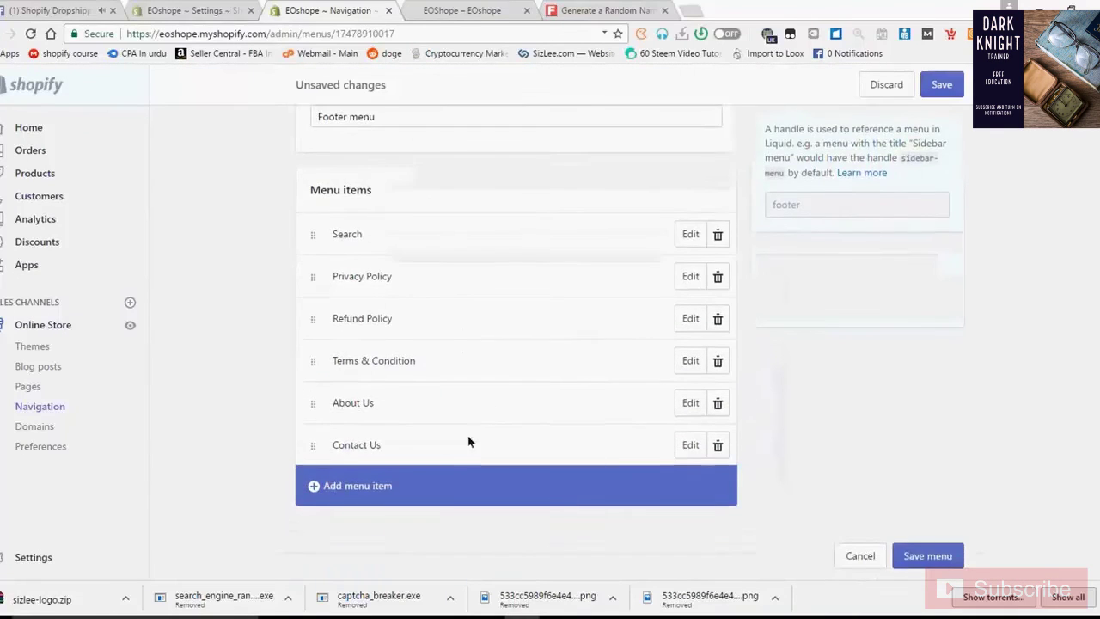
scroll(468, 440, up, 2)
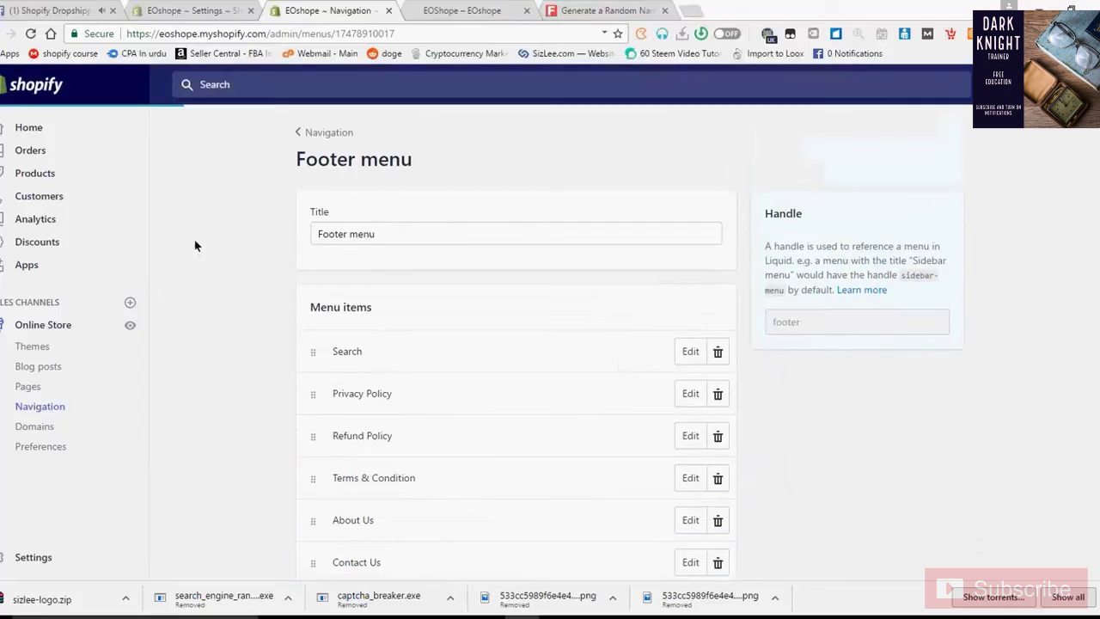
Reload the EOshope storefront home page and look through it down to the footer.
click(498, 8)
click(317, 9)
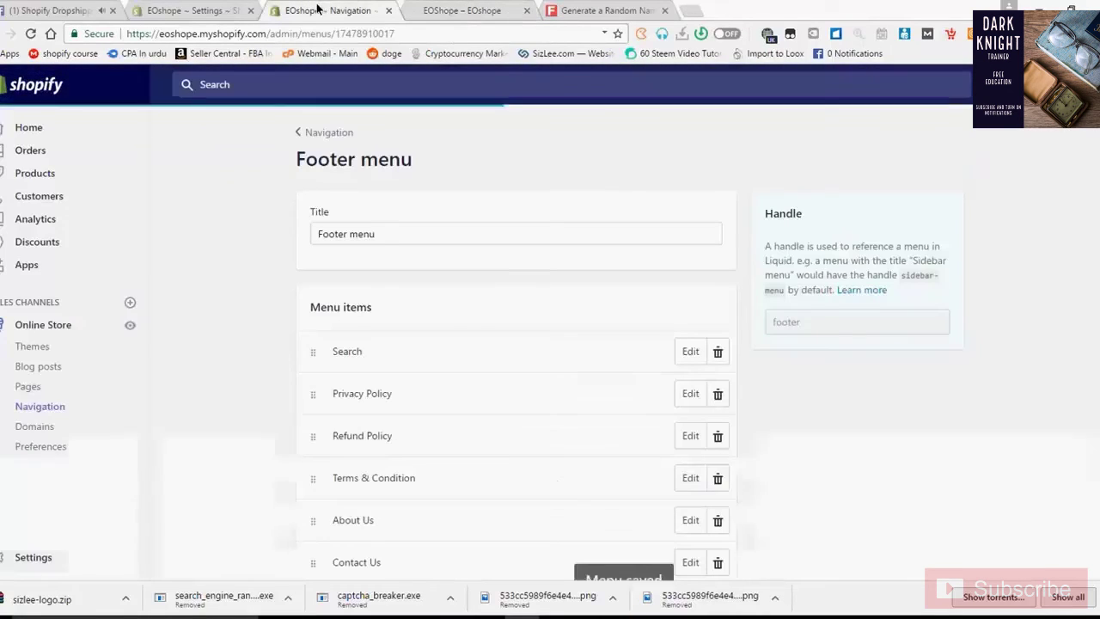
click(449, 9)
key(F5)
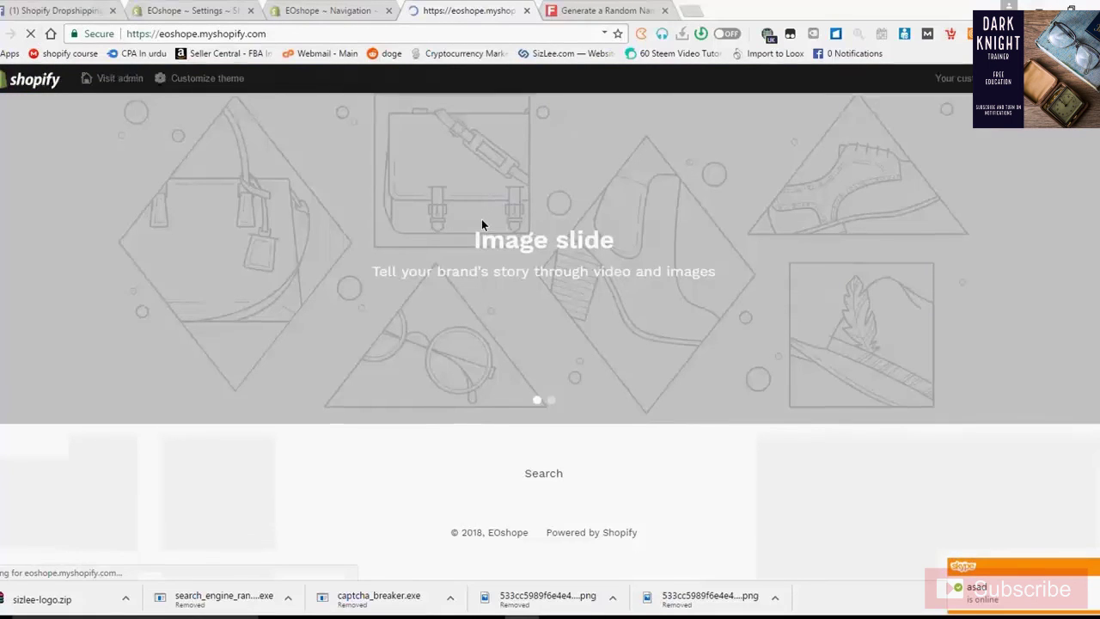
scroll(481, 229, down, 10)
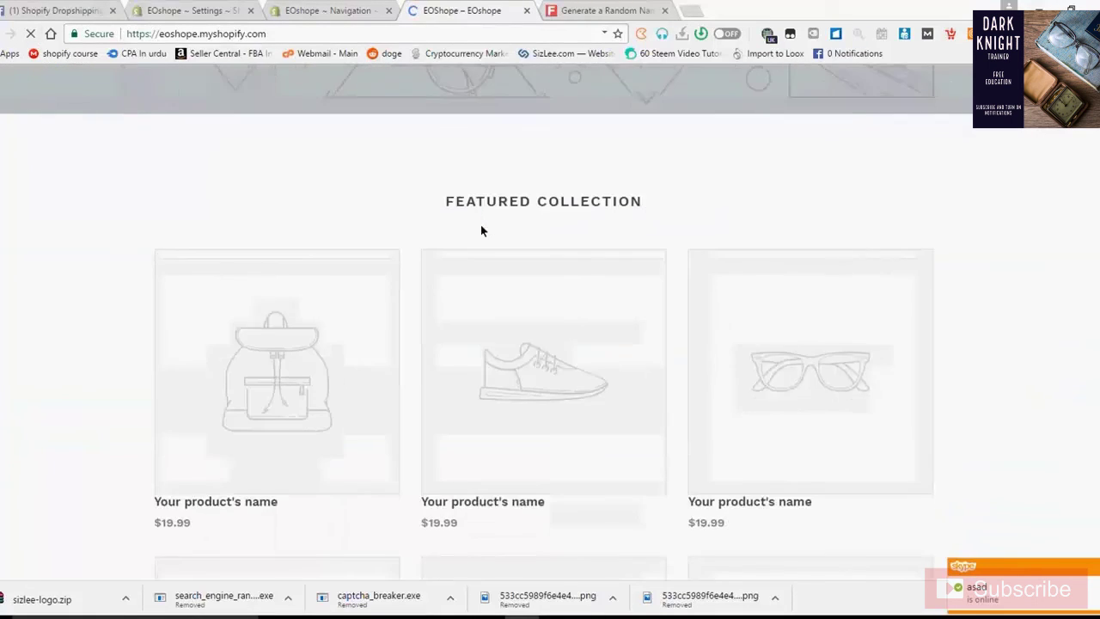
scroll(480, 225, down, 2)
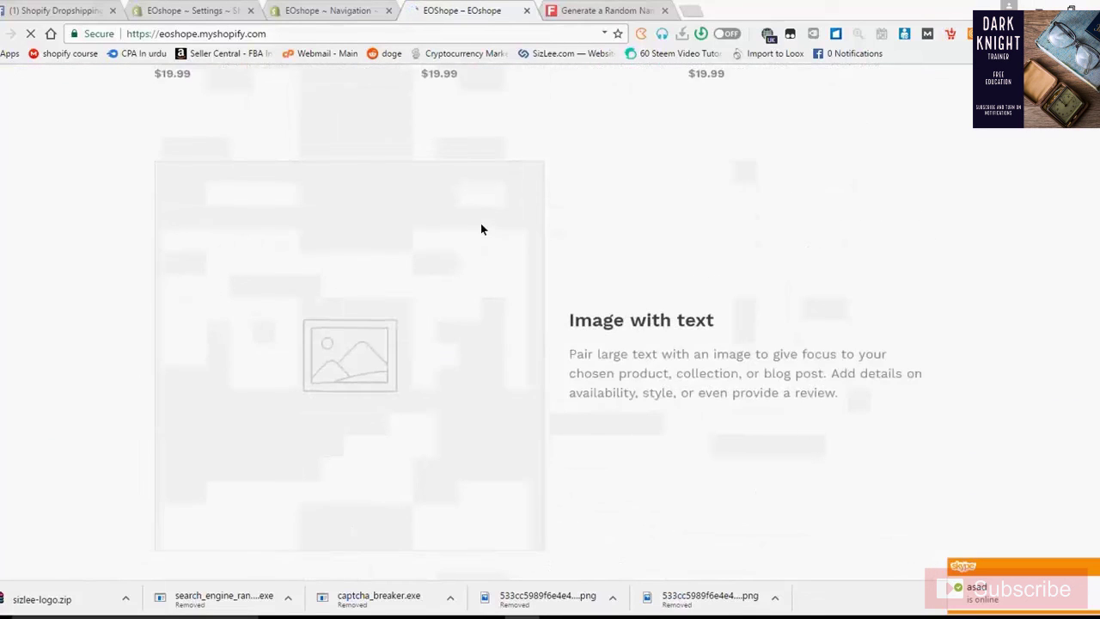
scroll(480, 226, down, 3)
scroll(480, 225, up, 3)
scroll(476, 219, up, 4)
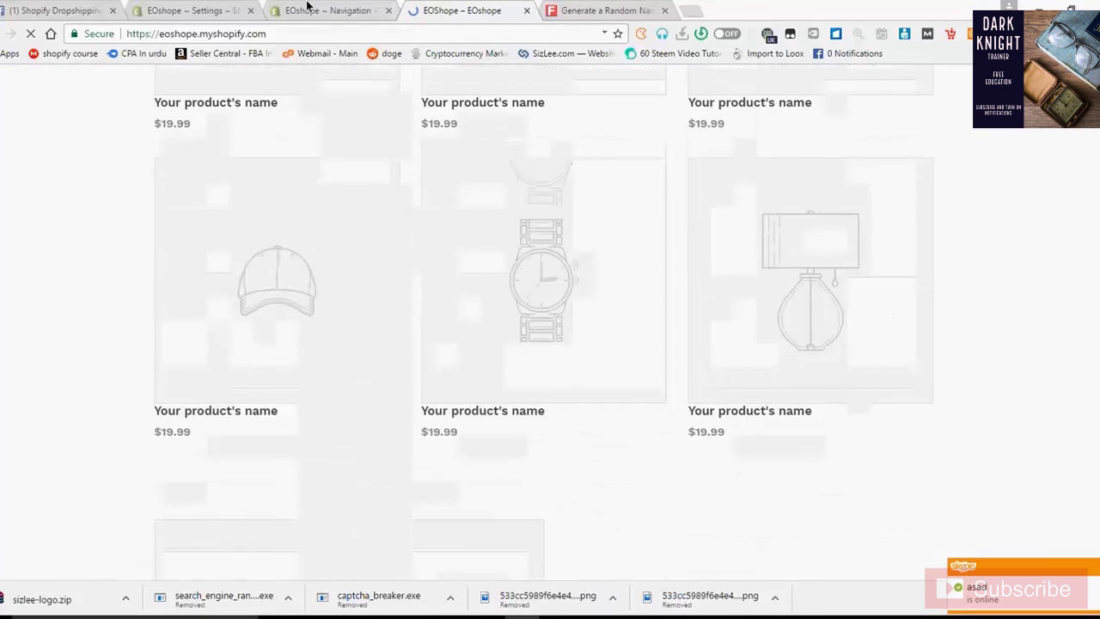
Compare the saved Footer menu items with the storefront's footer links, and check the header navigation.
click(307, 7)
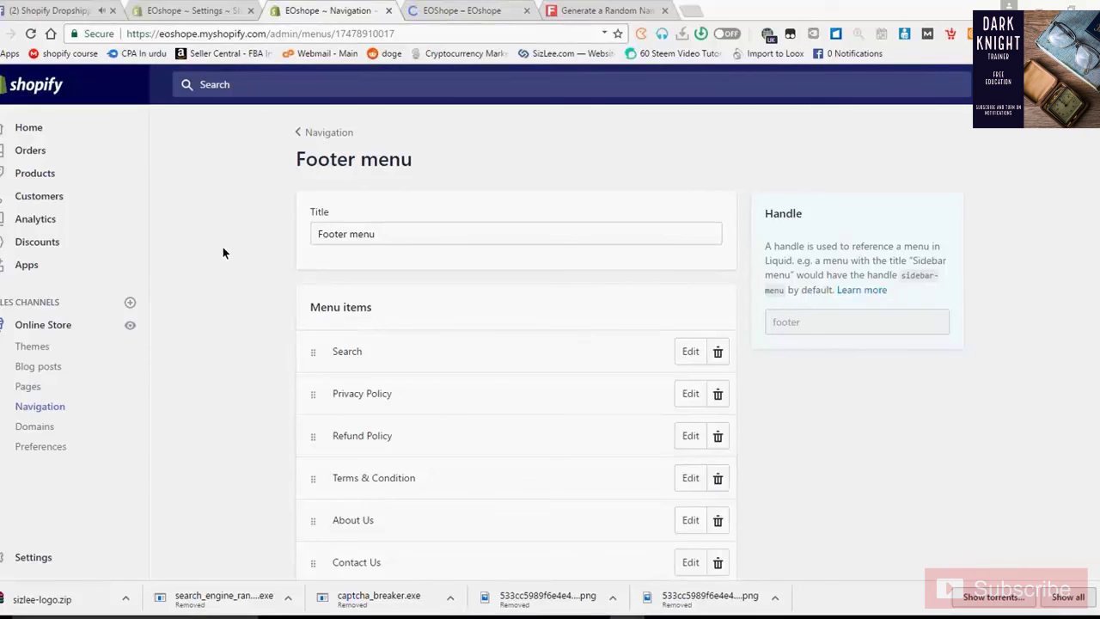
click(479, 10)
scroll(343, 359, down, 7)
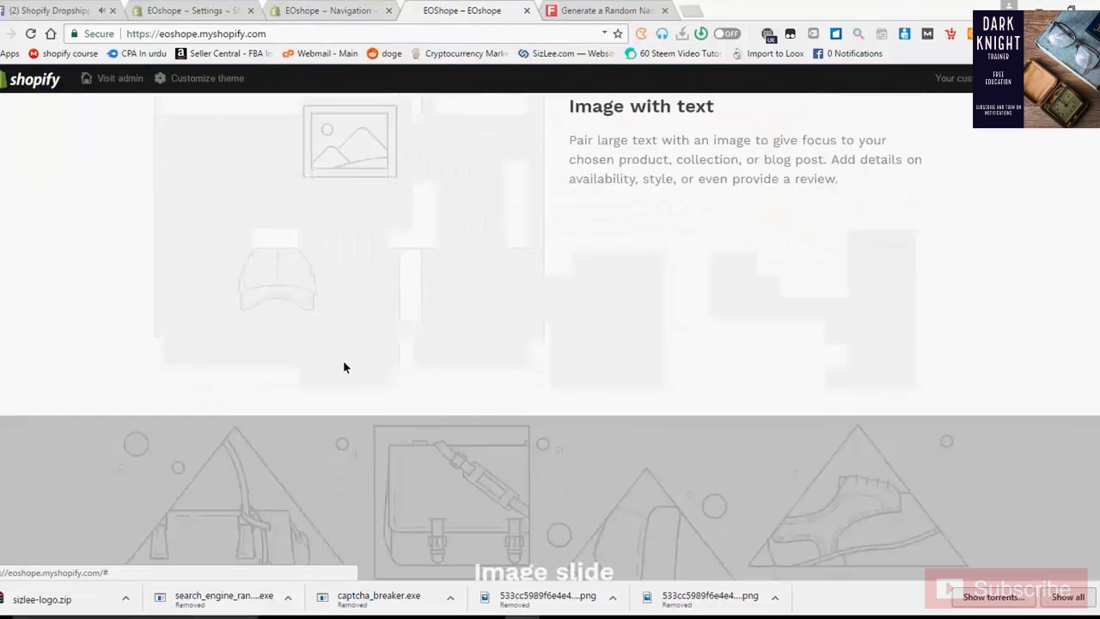
scroll(345, 372, down, 4)
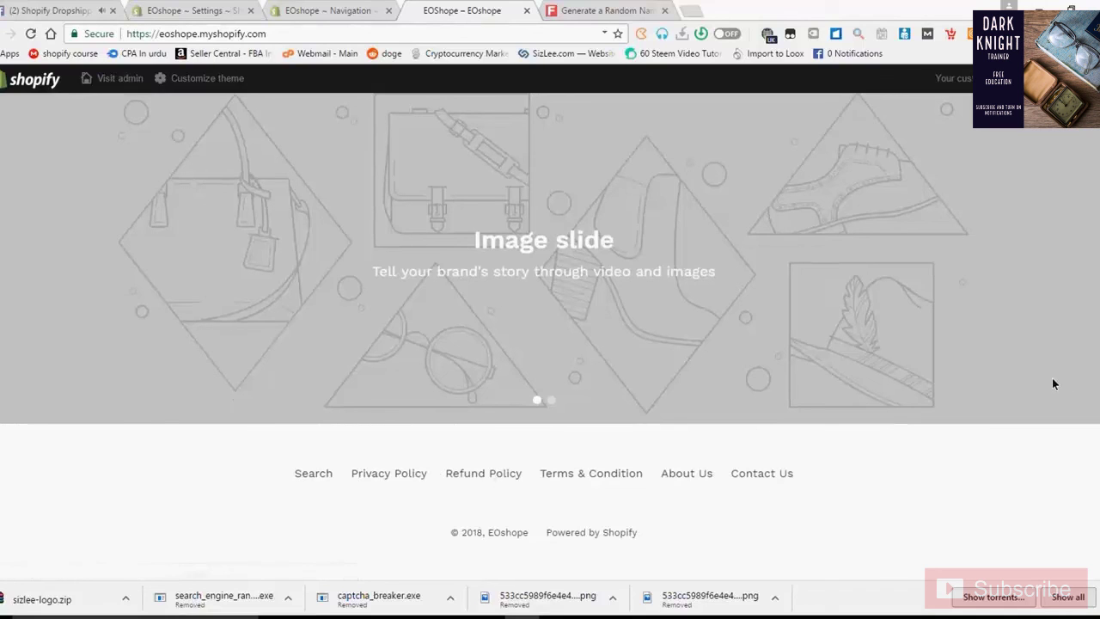
scroll(1051, 376, up, 1)
scroll(1050, 375, up, 15)
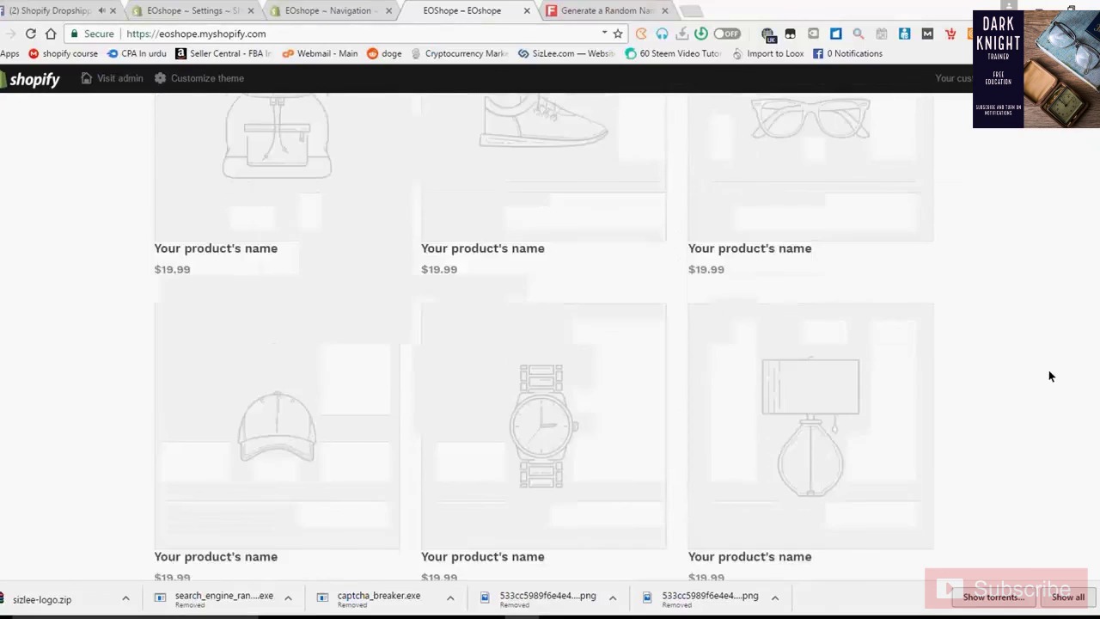
scroll(1048, 376, up, 3)
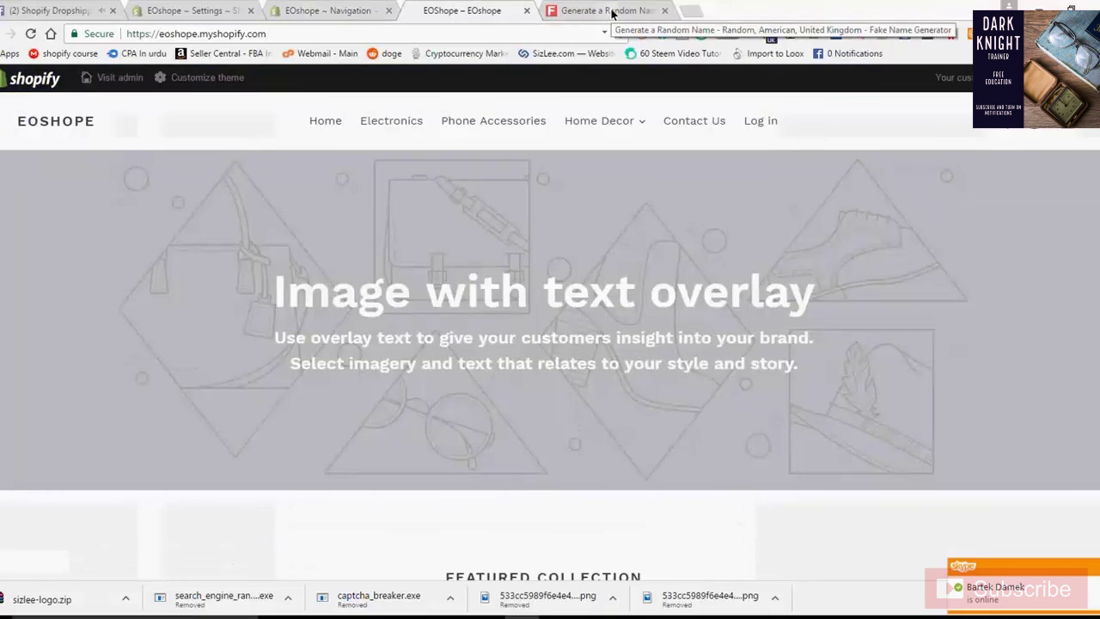
Review the storefront home page once more, from the featured collection to the footer links and back up.
scroll(512, 481, down, 10)
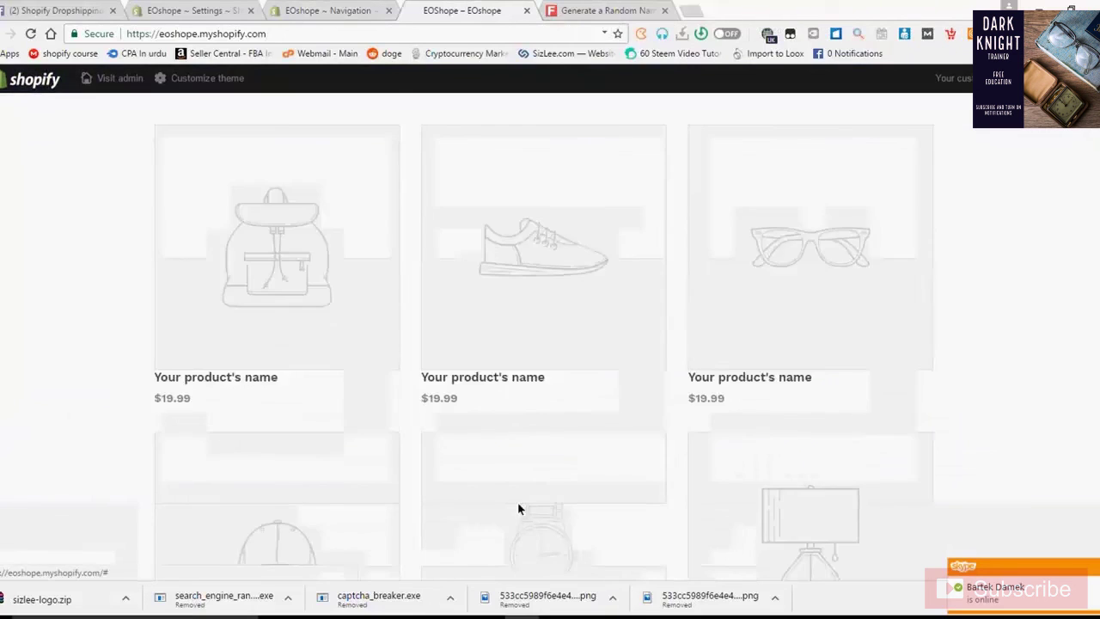
scroll(510, 516, down, 5)
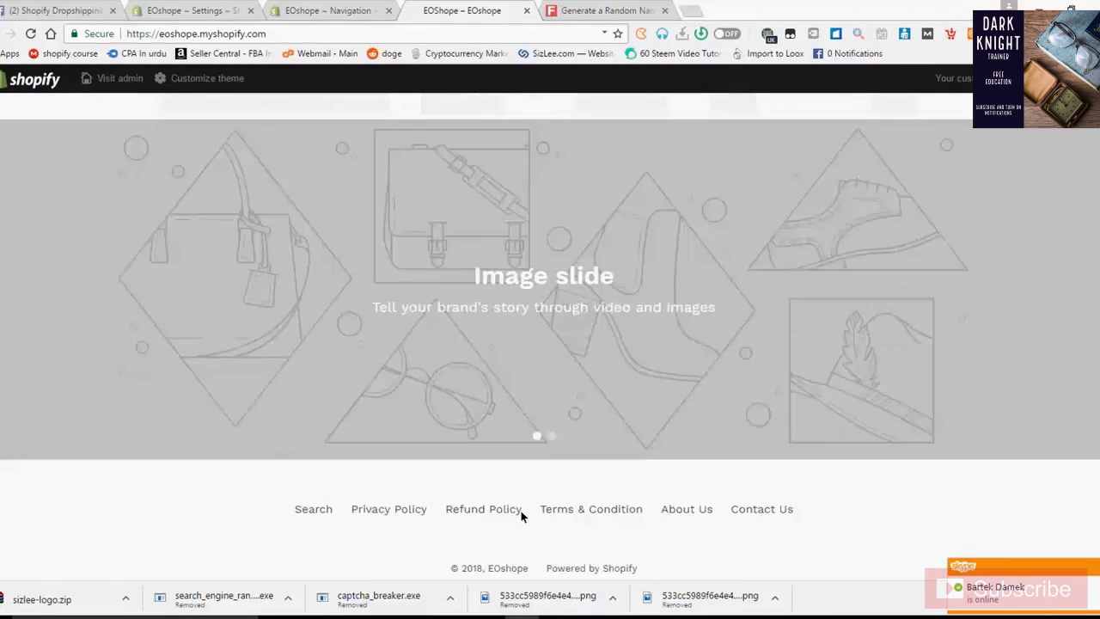
scroll(527, 487, up, 4)
scroll(527, 487, up, 10)
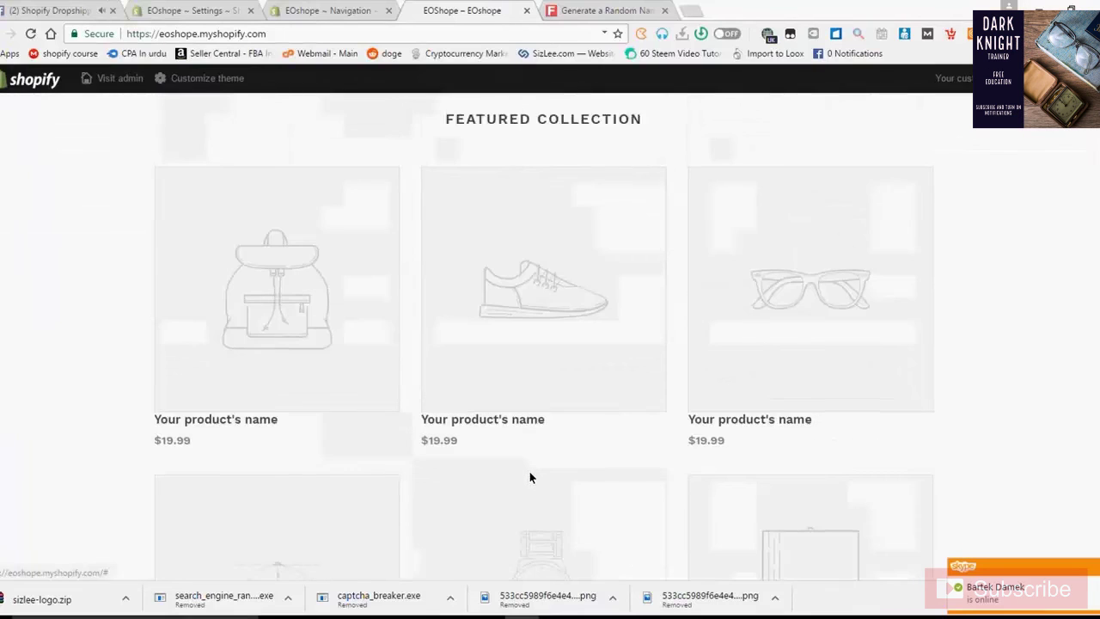
key(ctrl+shift+Tab)
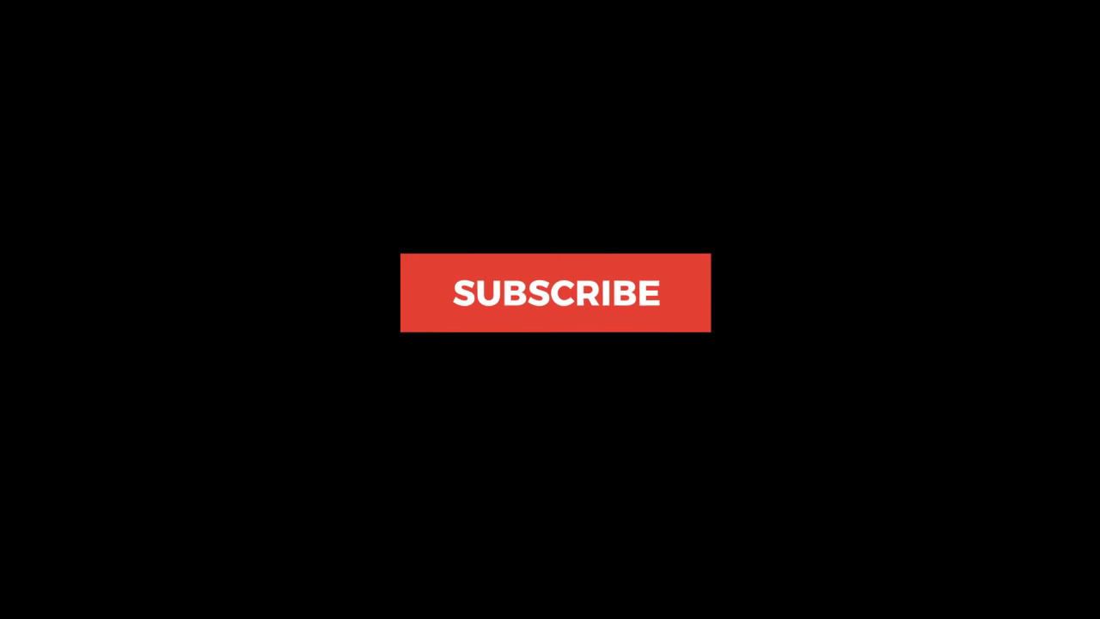